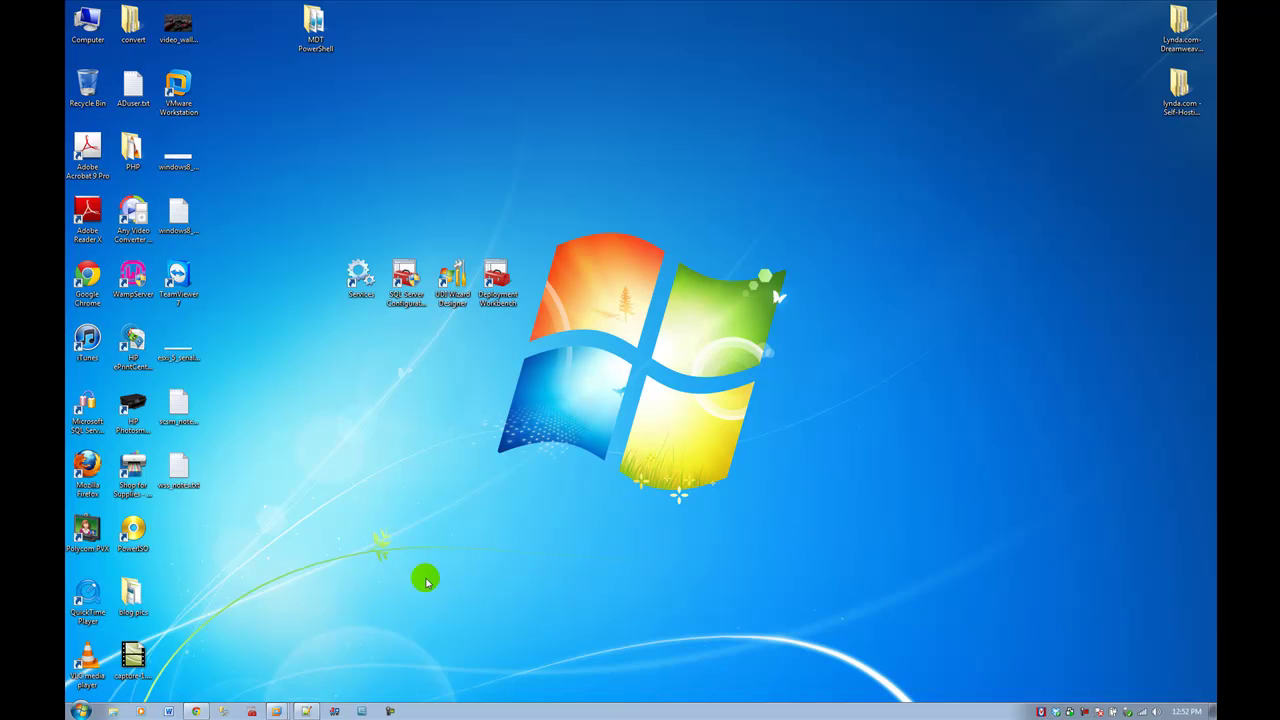
Step: Bring the TechNet 'Download Windows SharePoint Services 3.0' page forward and highlight its two Overview paragraphs
{"action": "left_click", "coordinate": [196, 711]}
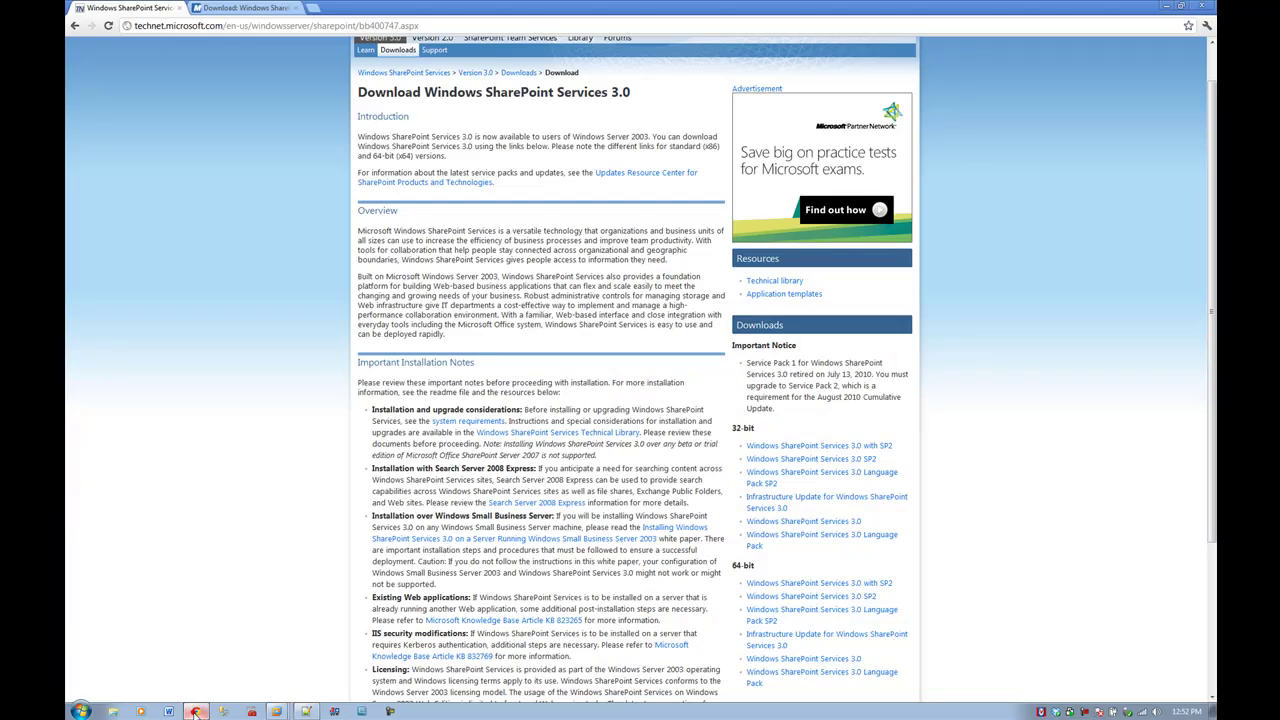
{"action": "left_click", "coordinate": [388, 26]}
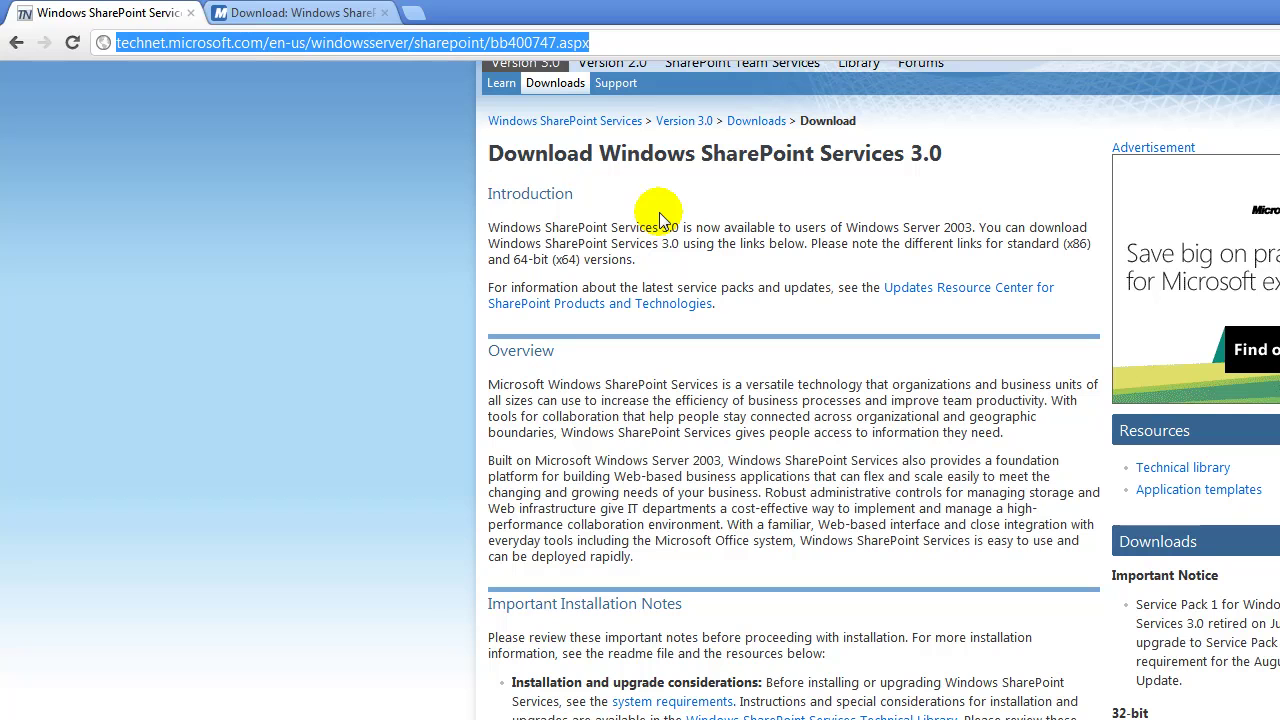
{"action": "left_click", "coordinate": [490, 383]}
{"action": "left_click_drag", "start_coordinate": [490, 383], "coordinate": [1030, 443]}
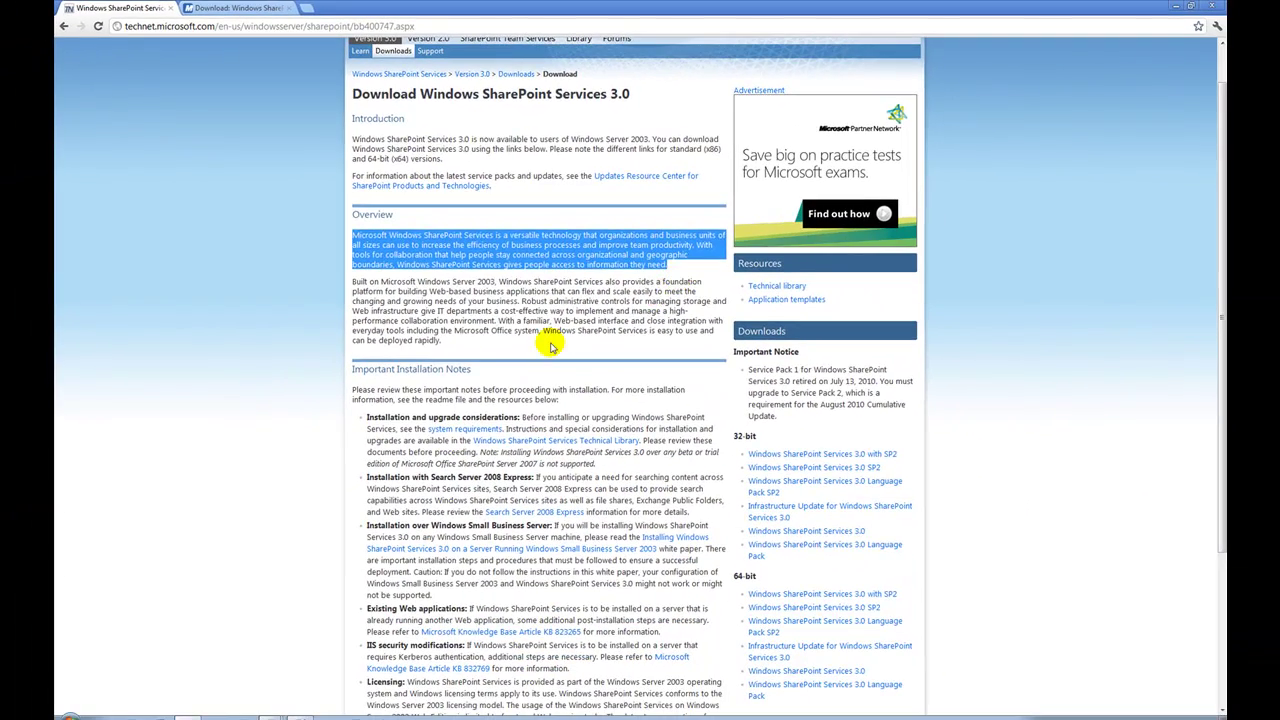
{"action": "left_click_drag", "start_coordinate": [450, 340], "coordinate": [344, 236]}
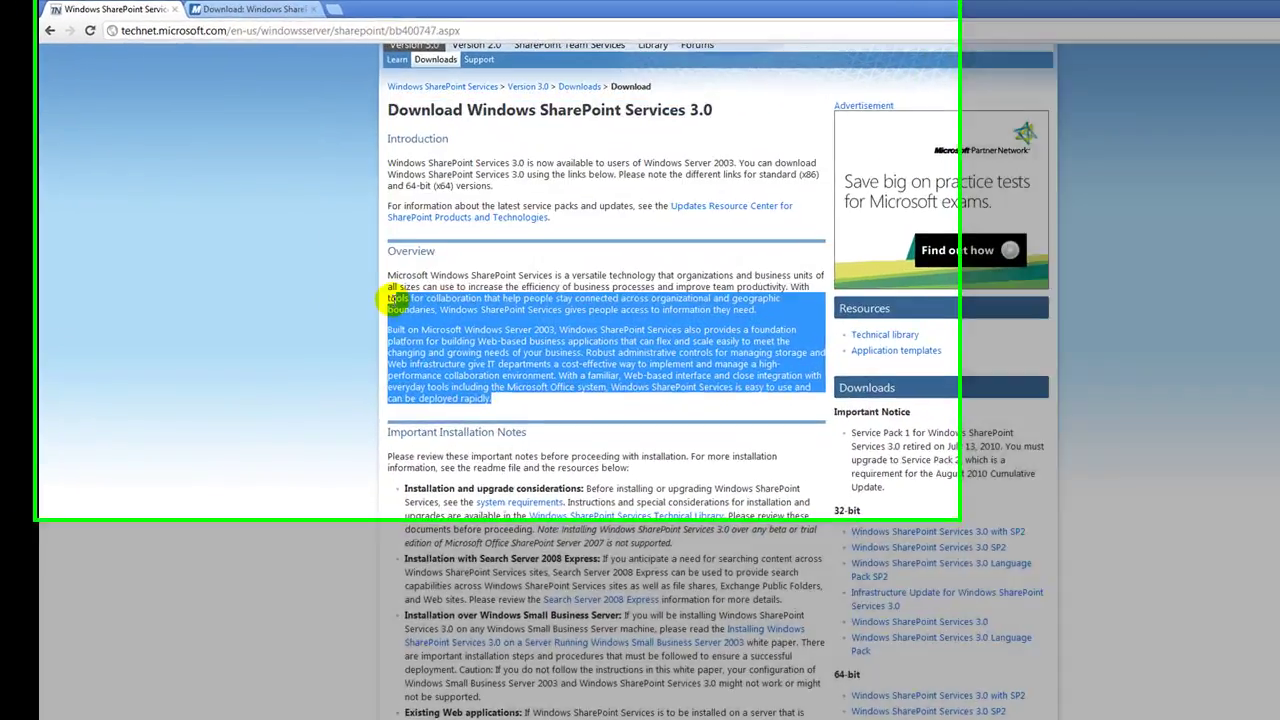
{"action": "left_click", "coordinate": [495, 362]}
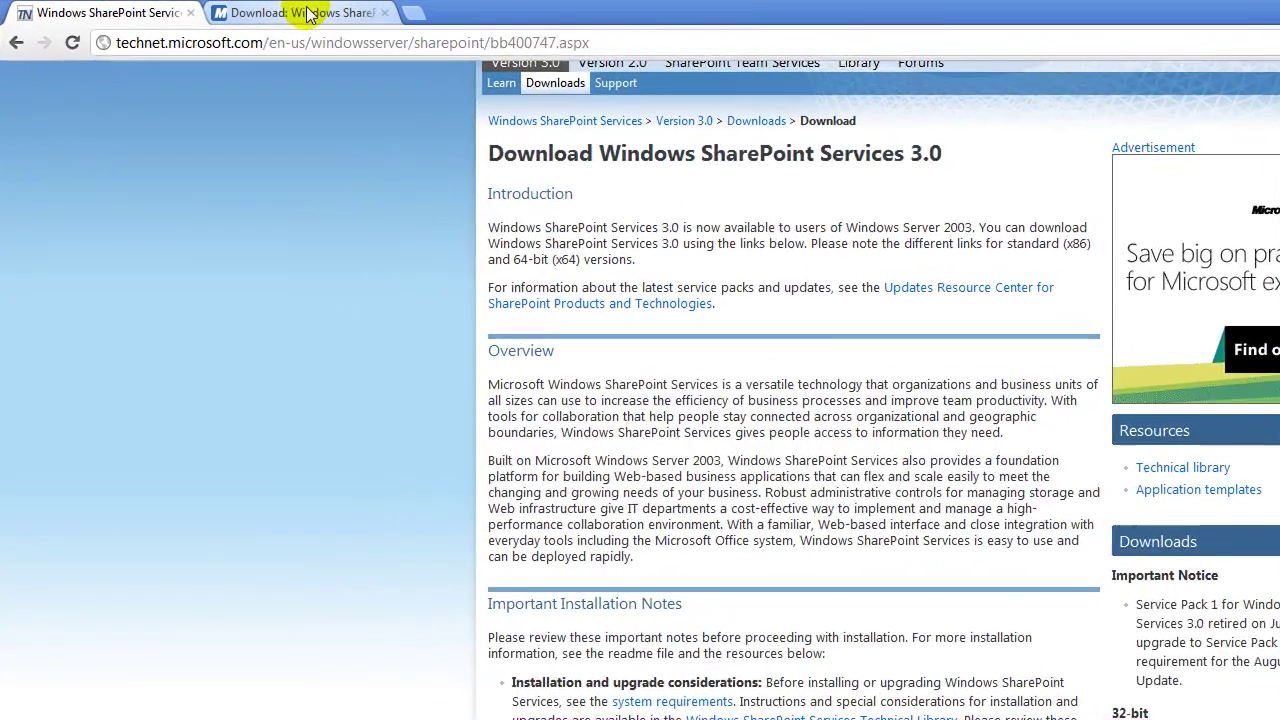
Step: Compare the Download Center's SharePoint.exe (77.7 MB) tab with TechNet, then minimize Chrome to the desktop
{"action": "left_click", "coordinate": [255, 8]}
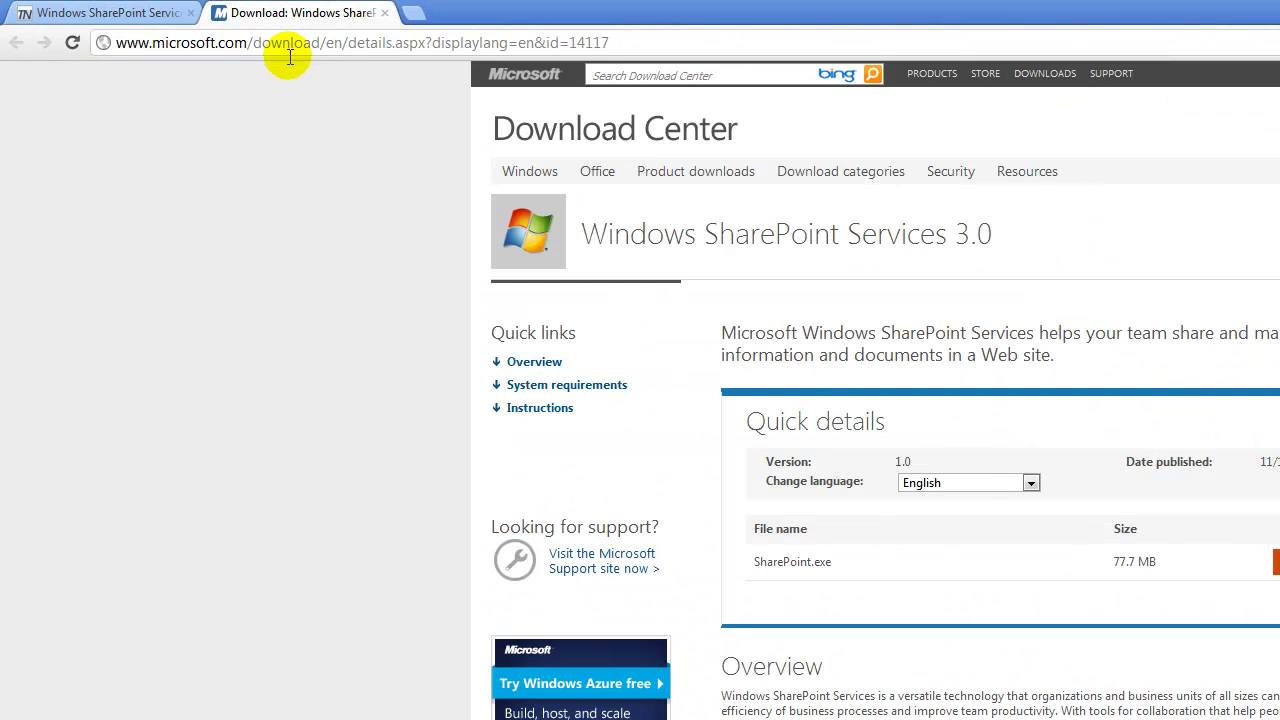
{"action": "left_click", "coordinate": [286, 43]}
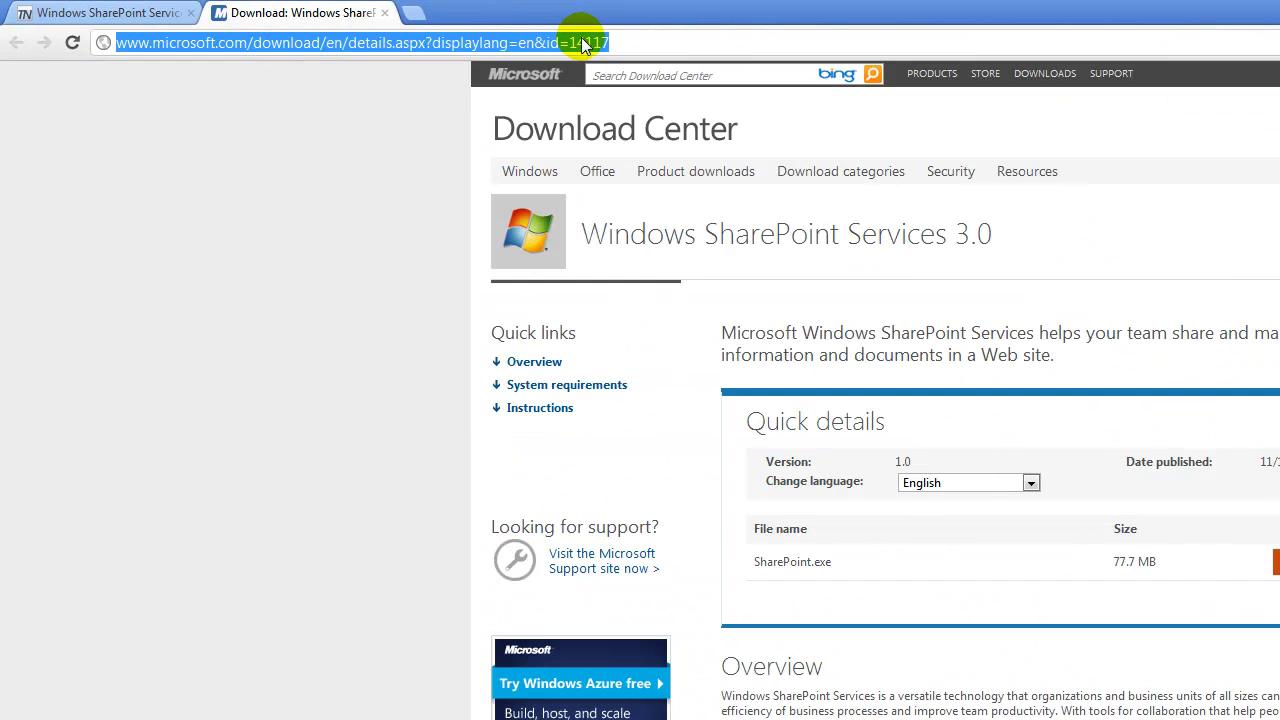
{"action": "left_click", "coordinate": [180, 14]}
{"action": "left_click", "coordinate": [255, 14]}
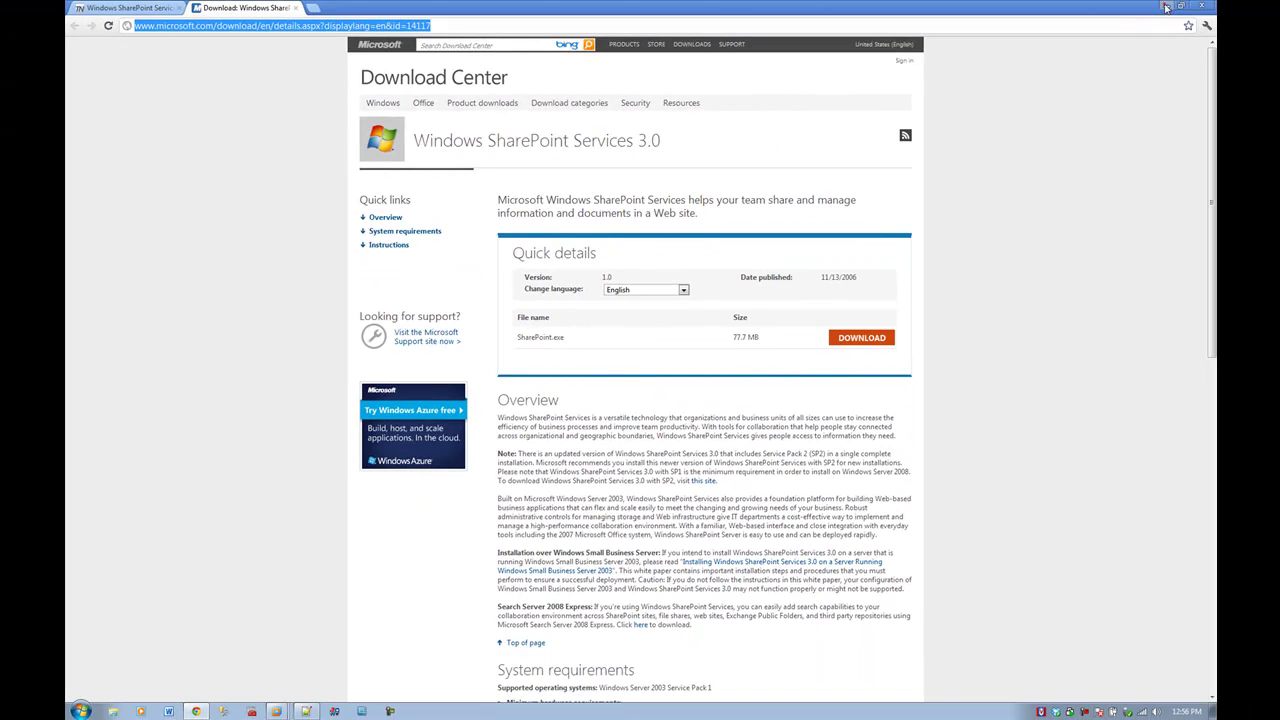
{"action": "left_click", "coordinate": [1169, 8]}
{"action": "left_click", "coordinate": [275, 711]}
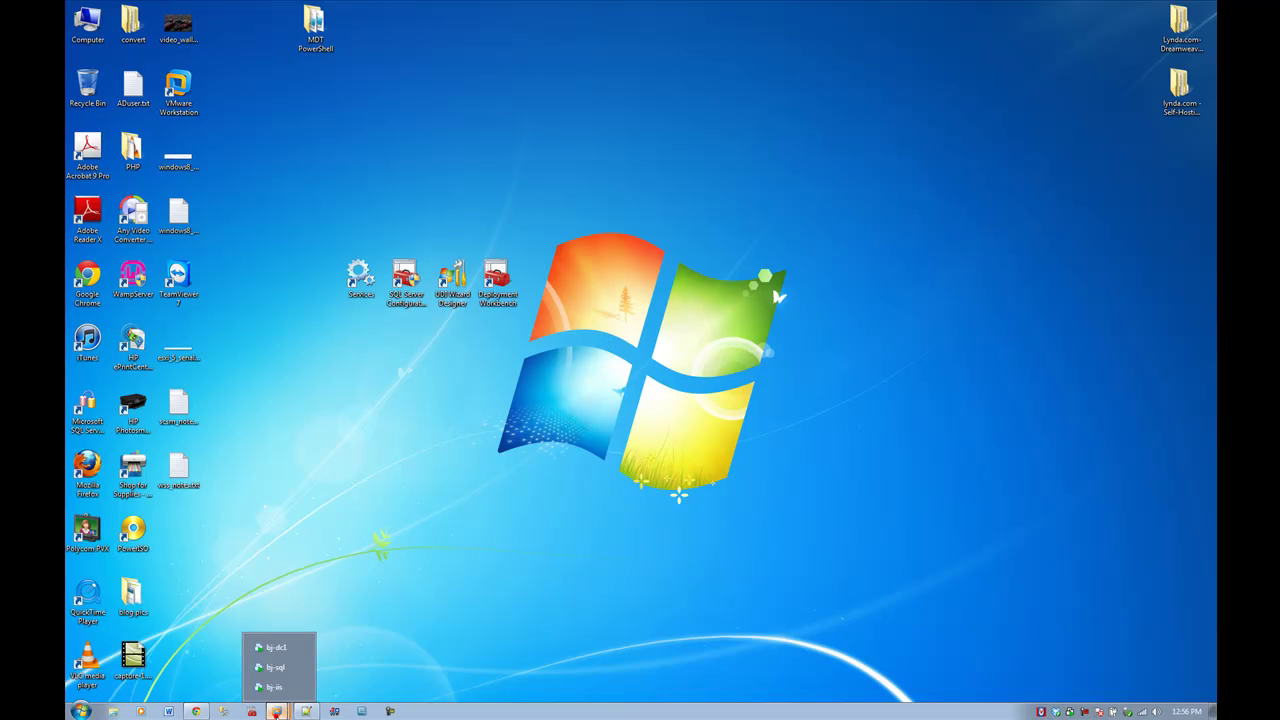
Step: Switch to the bj-dc1 VM to see the Windows SharePoint Service Admin account in the Admins OU
{"action": "left_click", "coordinate": [279, 652]}
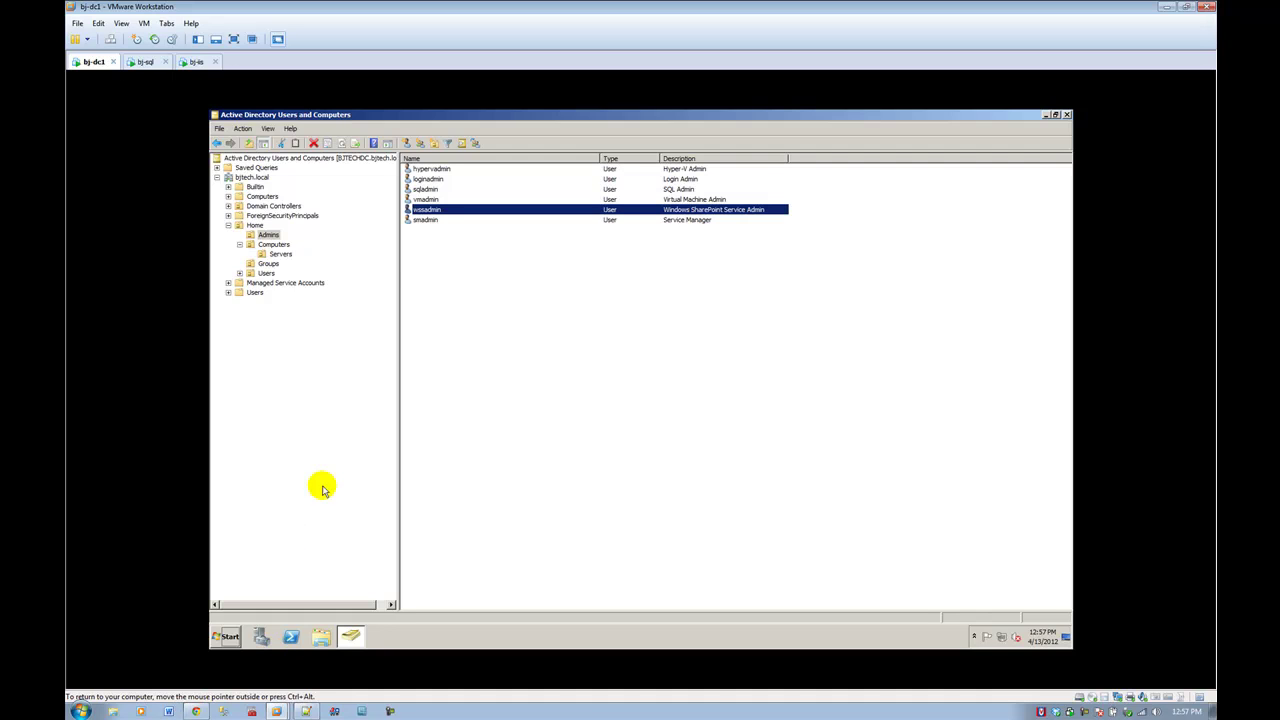
Step: View the bj-sql databases in SQL Server Management Studio, then switch to the locked bj-iis VM
{"action": "left_click", "coordinate": [147, 62]}
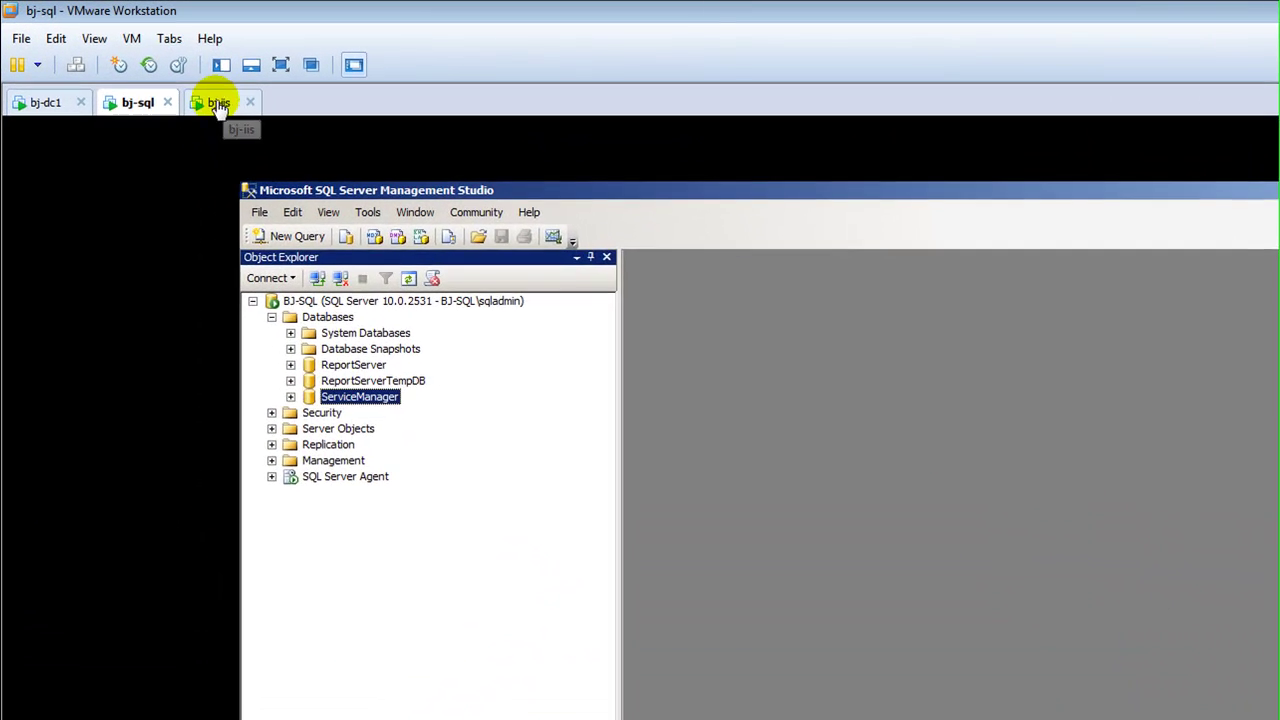
{"action": "left_click", "coordinate": [193, 62]}
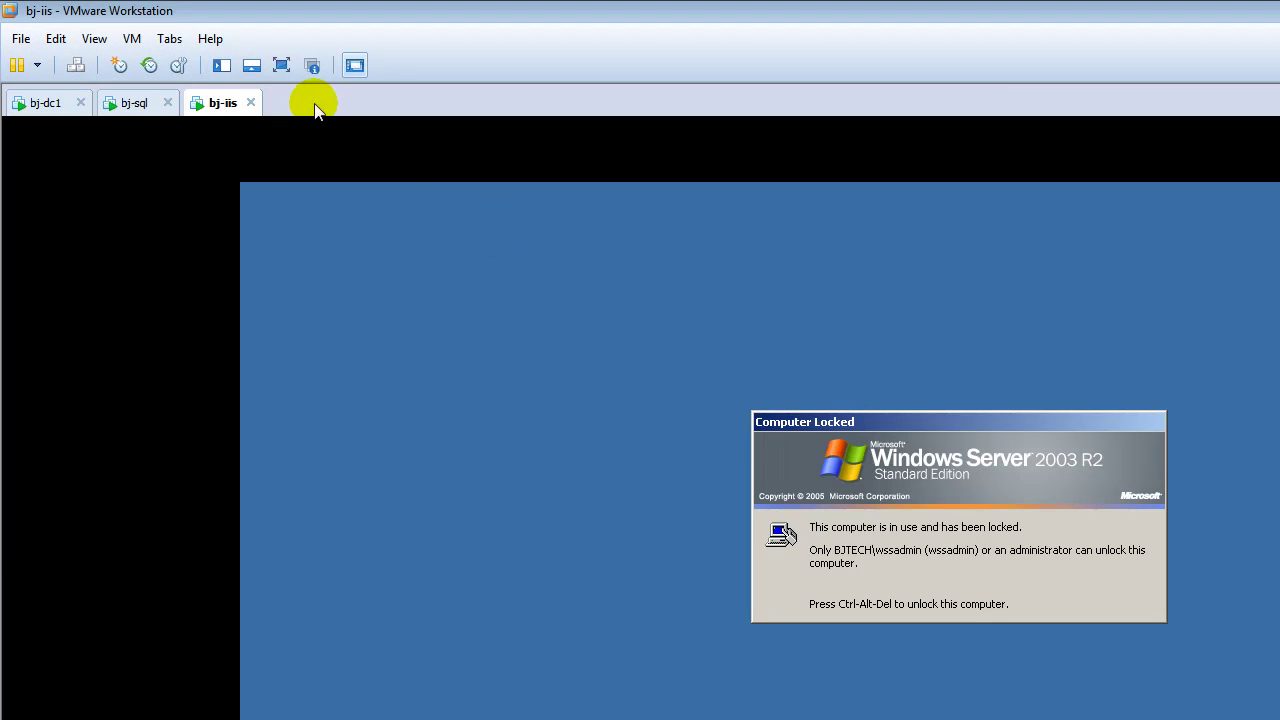
Step: Unlock bj-iis with Send Ctrl+Alt+Del and the admin account password, then dismiss Automatic Updates
{"action": "left_click", "coordinate": [146, 38]}
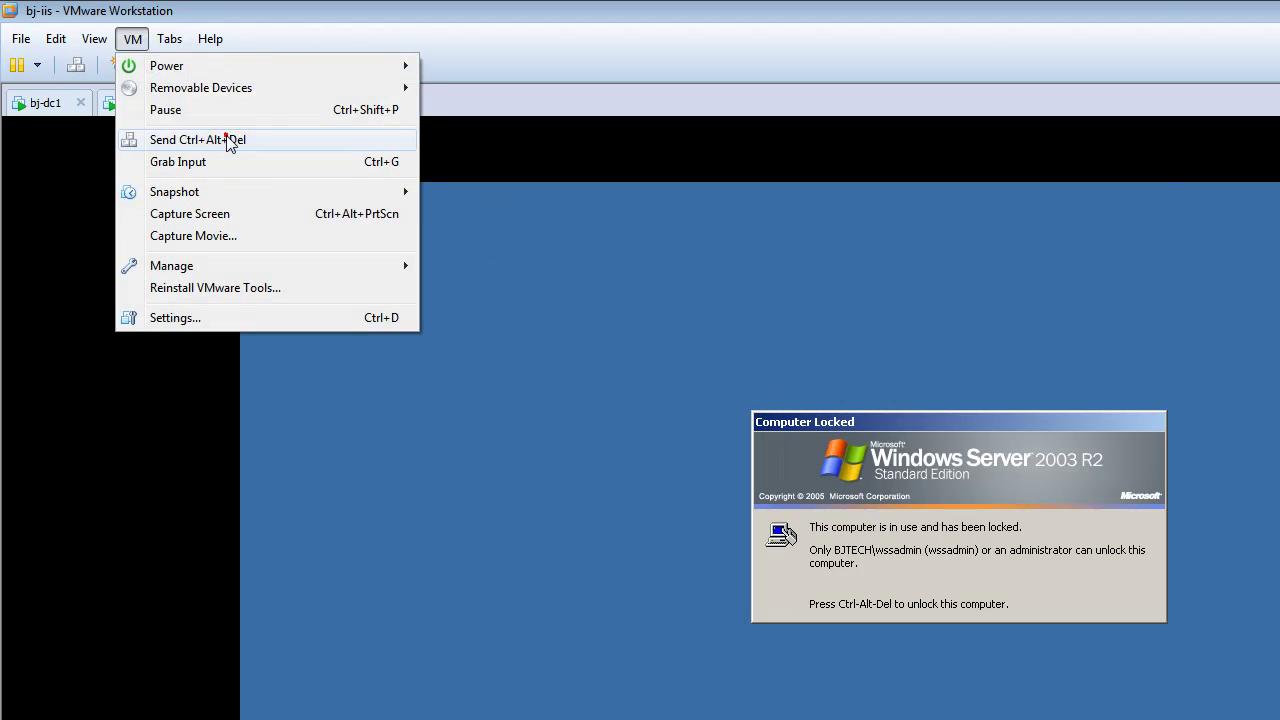
{"action": "left_click", "coordinate": [225, 135]}
{"action": "left_click", "coordinate": [910, 596]}
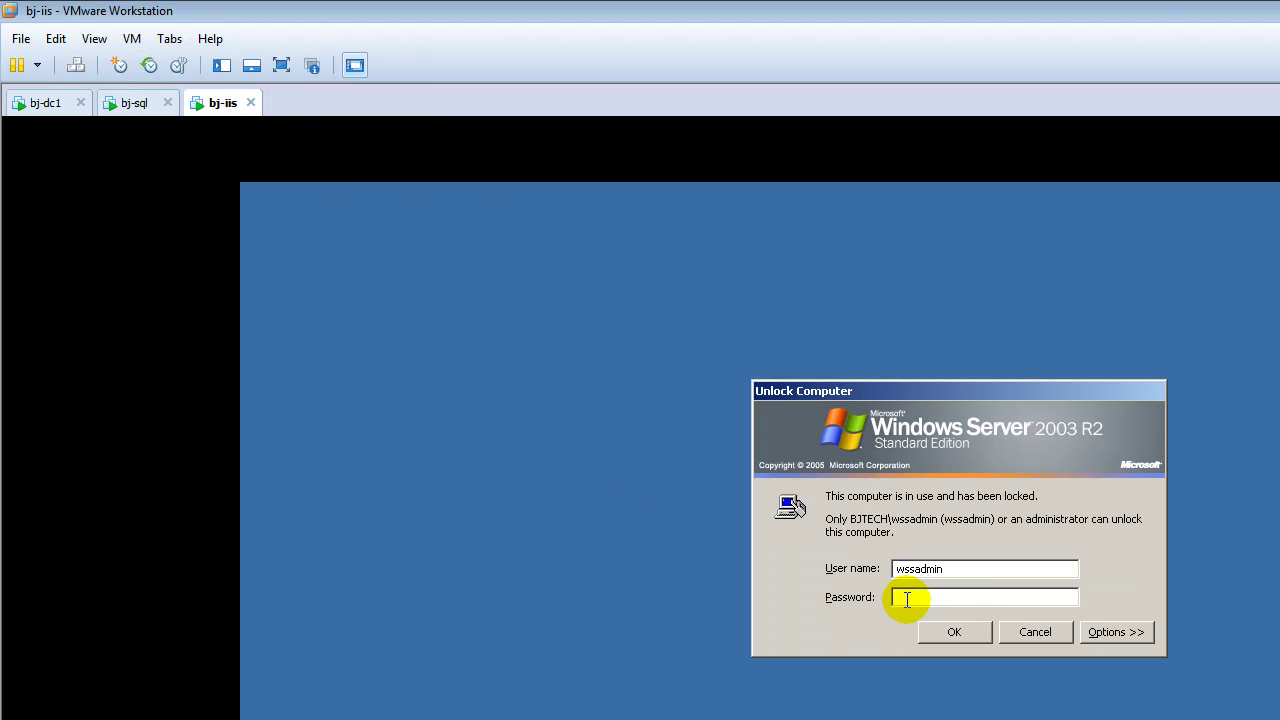
{"action": "type", "text": "••••••••"}
{"action": "key", "text": "Return"}
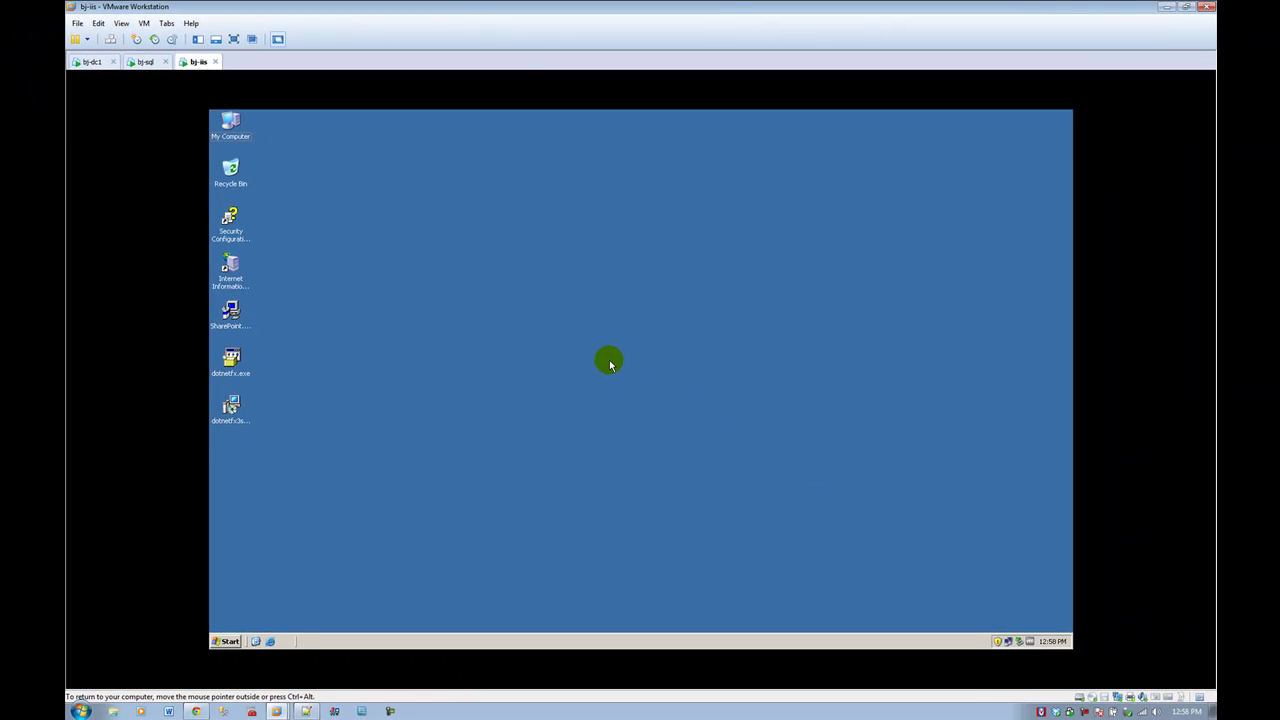
{"action": "left_click", "coordinate": [997, 642]}
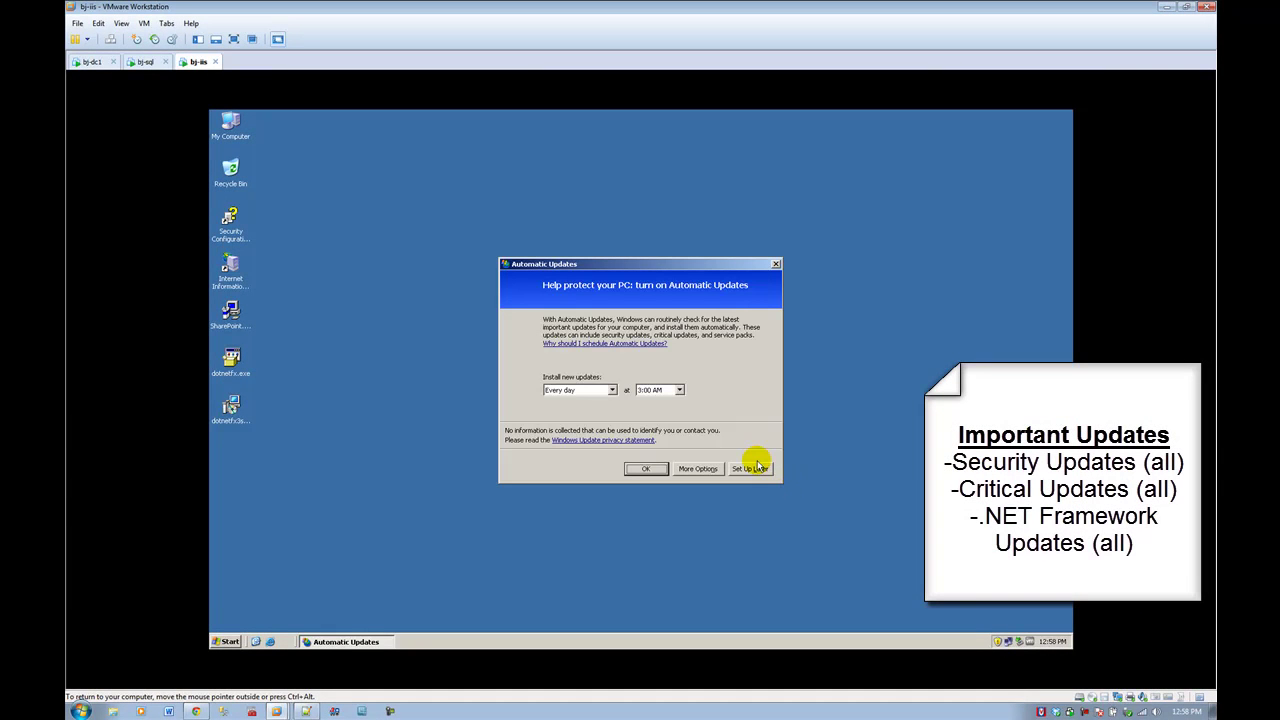
{"action": "left_click", "coordinate": [776, 265]}
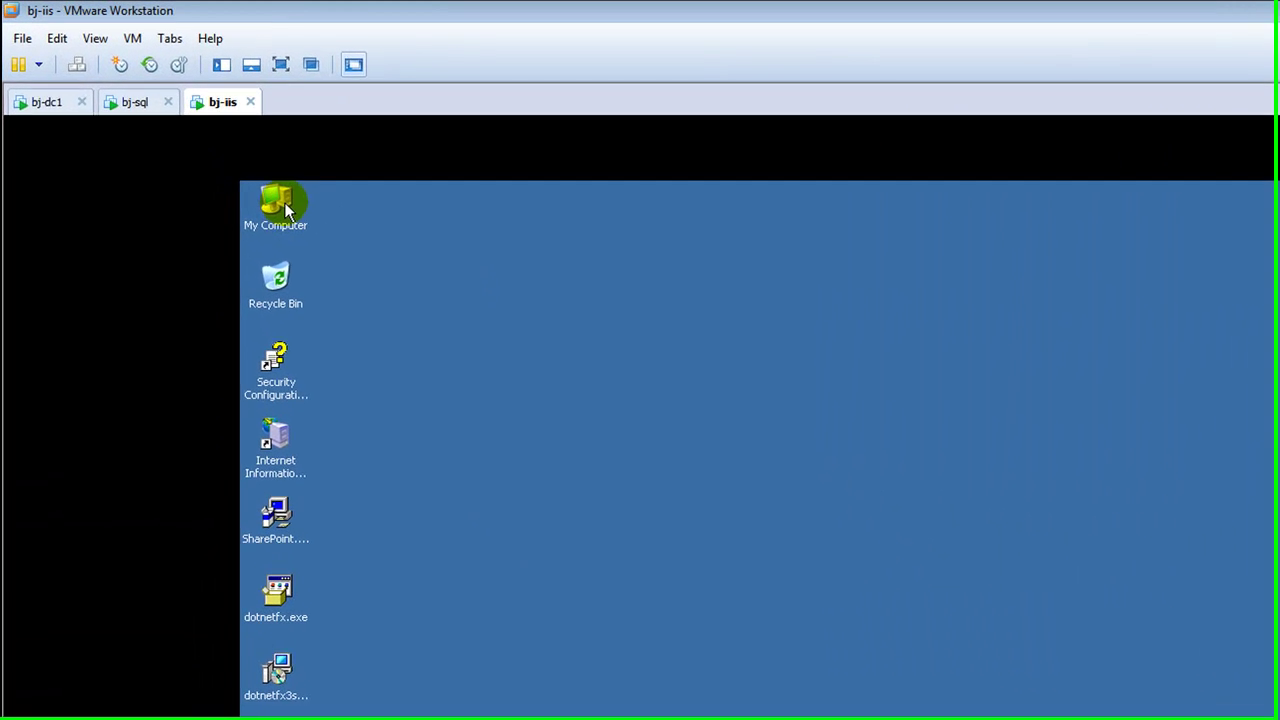
Step: Check the Computer Name tab shows intranet.bjtech.local in domain bjtech.local, then cancel System Properties
{"action": "right_click", "coordinate": [236, 123]}
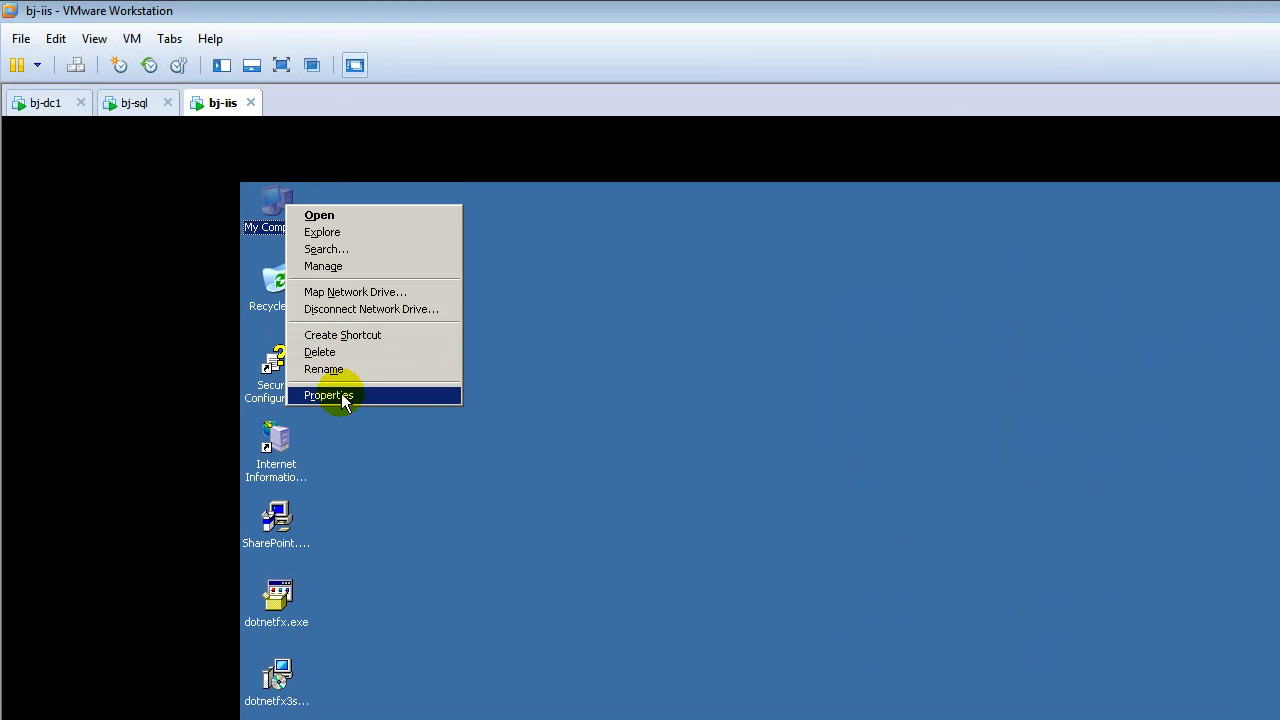
{"action": "left_click", "coordinate": [341, 393]}
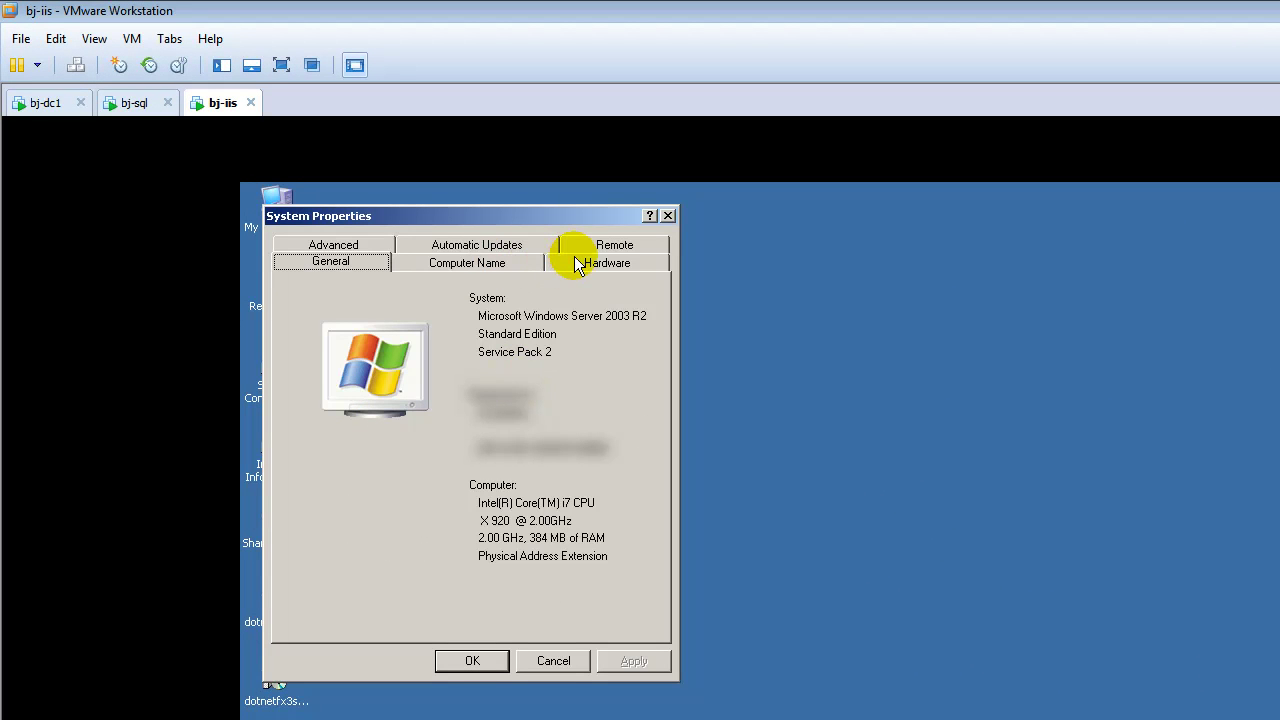
{"action": "left_click", "coordinate": [510, 256]}
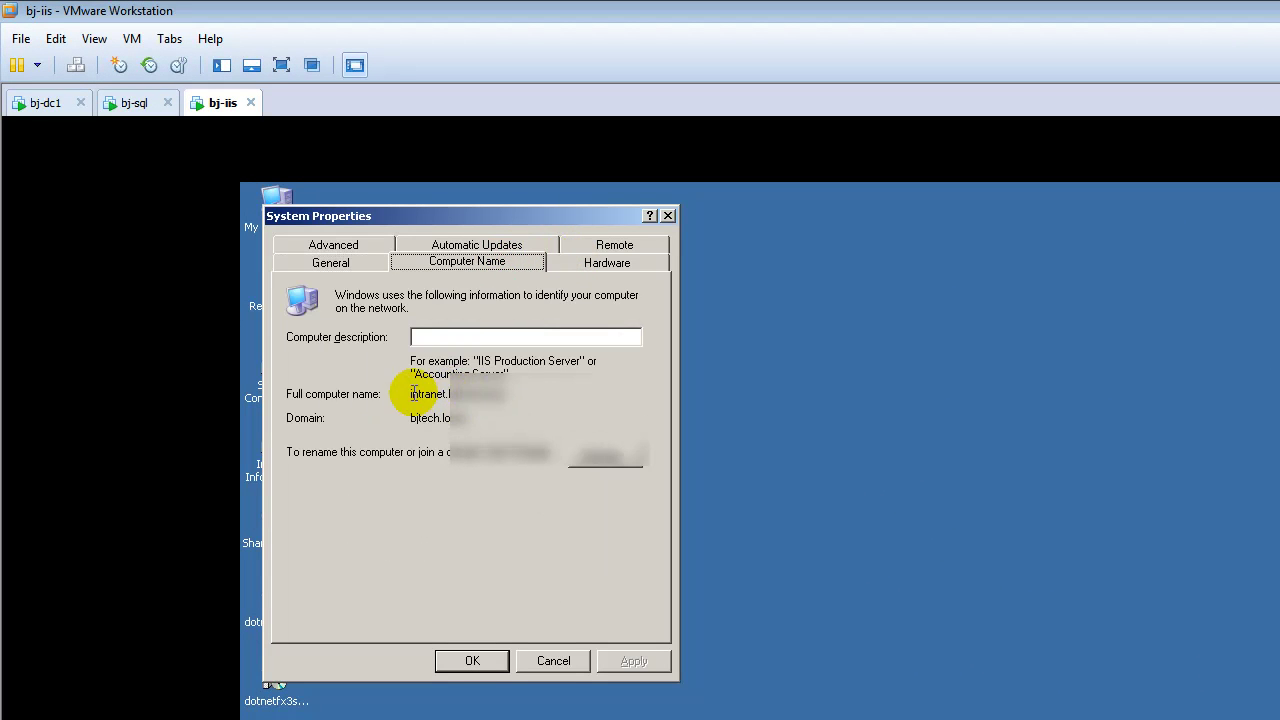
{"action": "left_click_drag", "start_coordinate": [412, 394], "coordinate": [518, 403]}
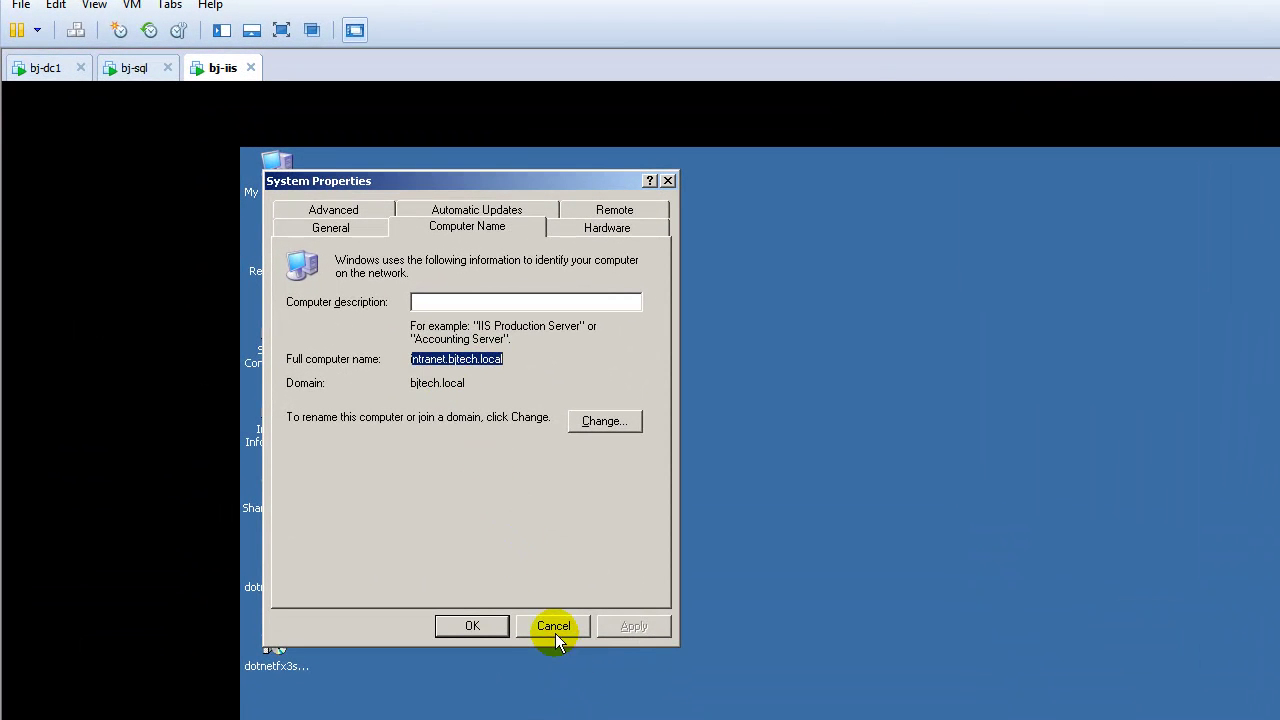
{"action": "left_click_drag", "start_coordinate": [465, 383], "coordinate": [450, 383]}
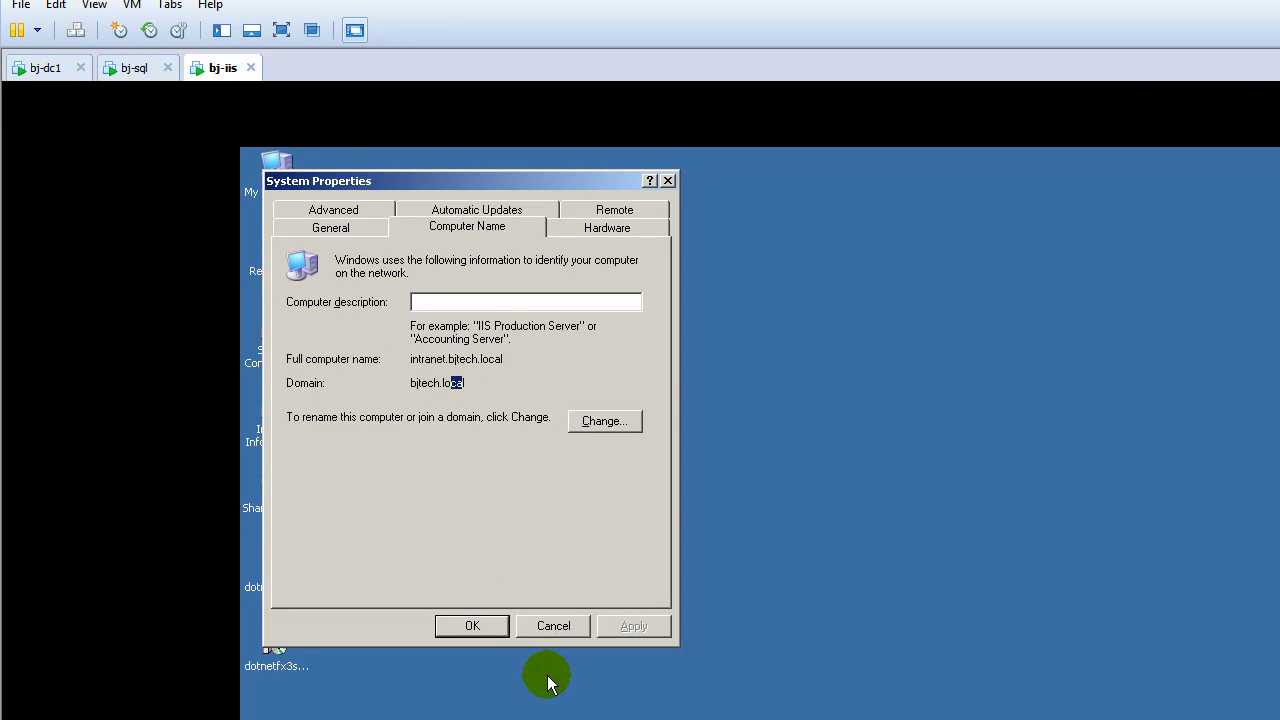
{"action": "left_click", "coordinate": [552, 626]}
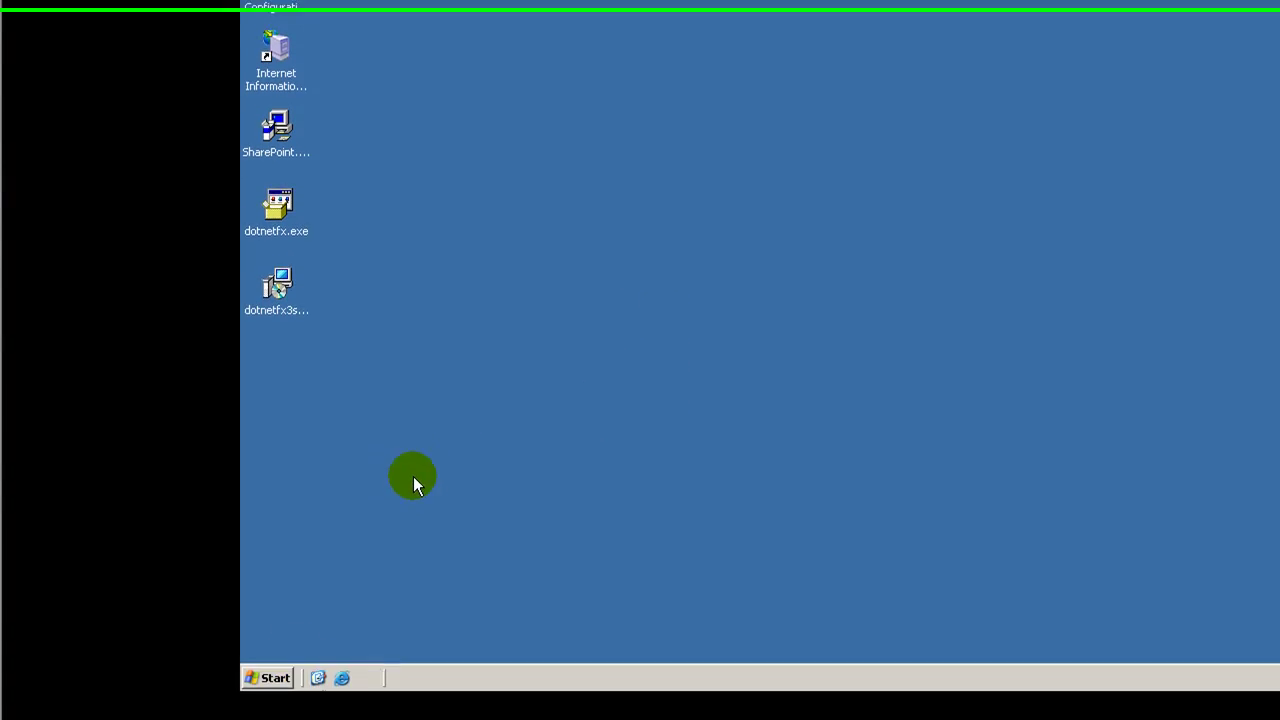
Step: Open Add or Remove Programs from Start > Control Panel on the bj-iis server
{"action": "left_click", "coordinate": [277, 664]}
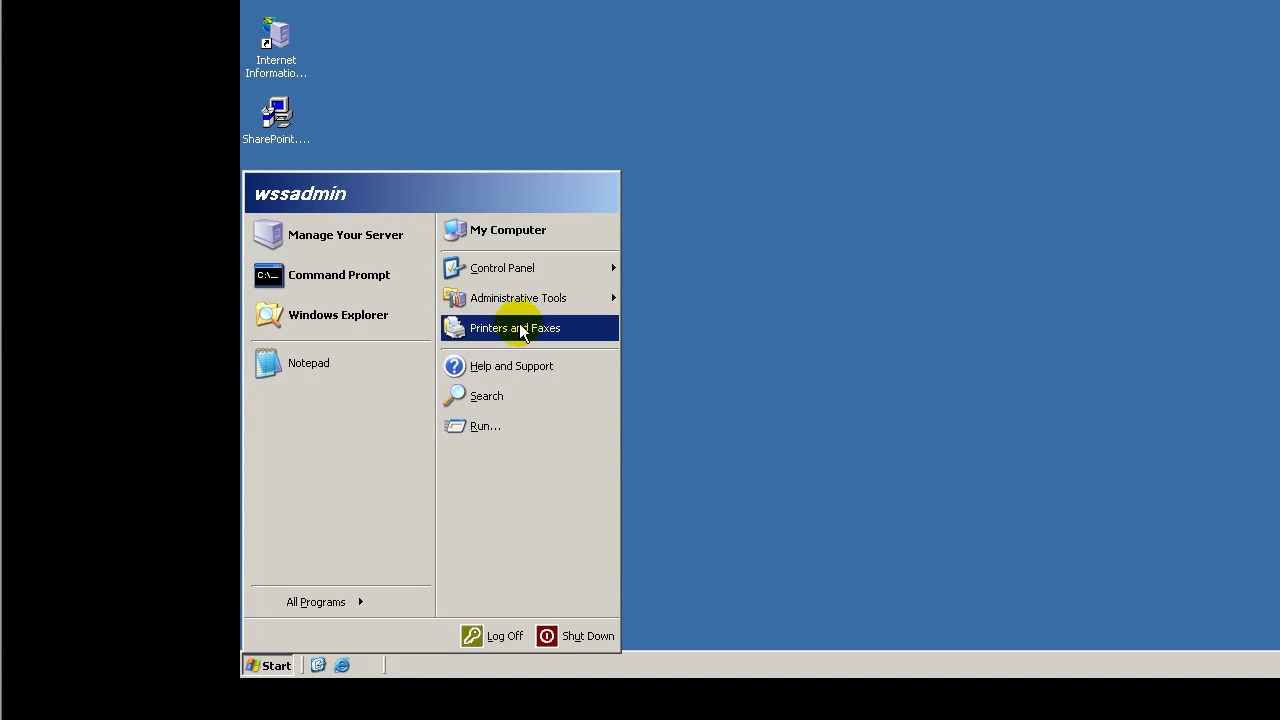
{"action": "left_click", "coordinate": [532, 279]}
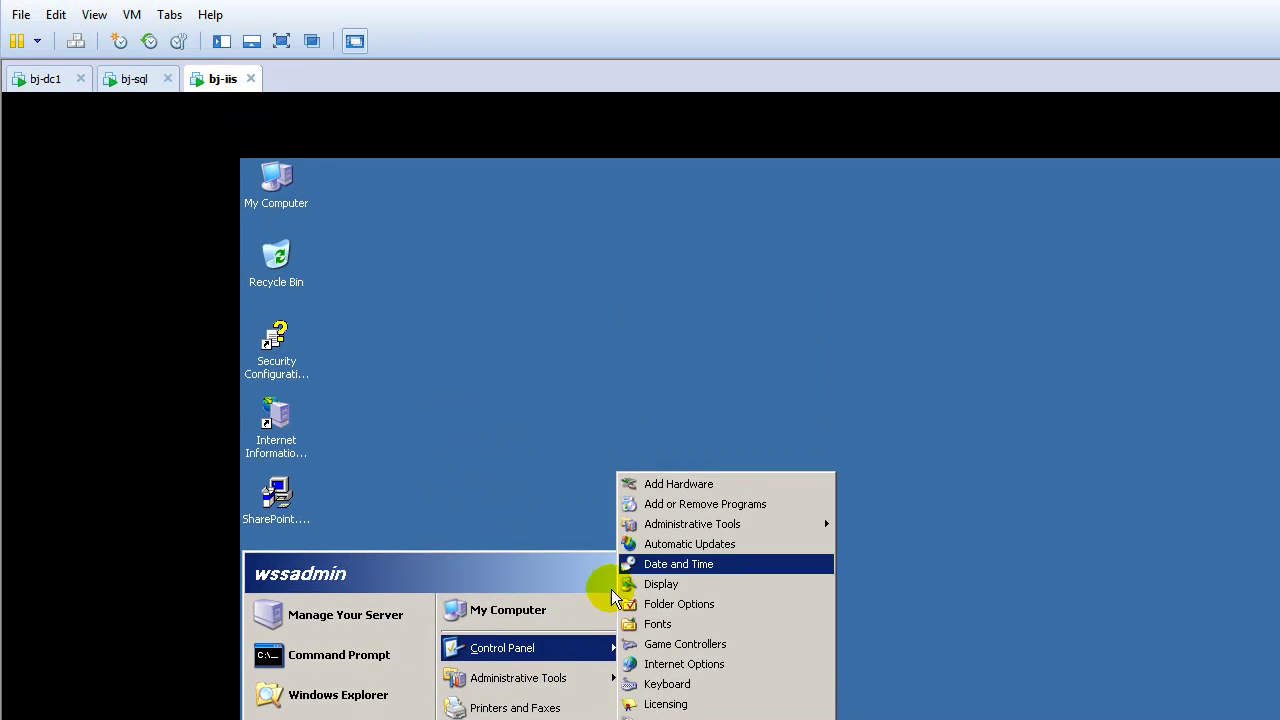
{"action": "mouse_move", "coordinate": [677, 142]}
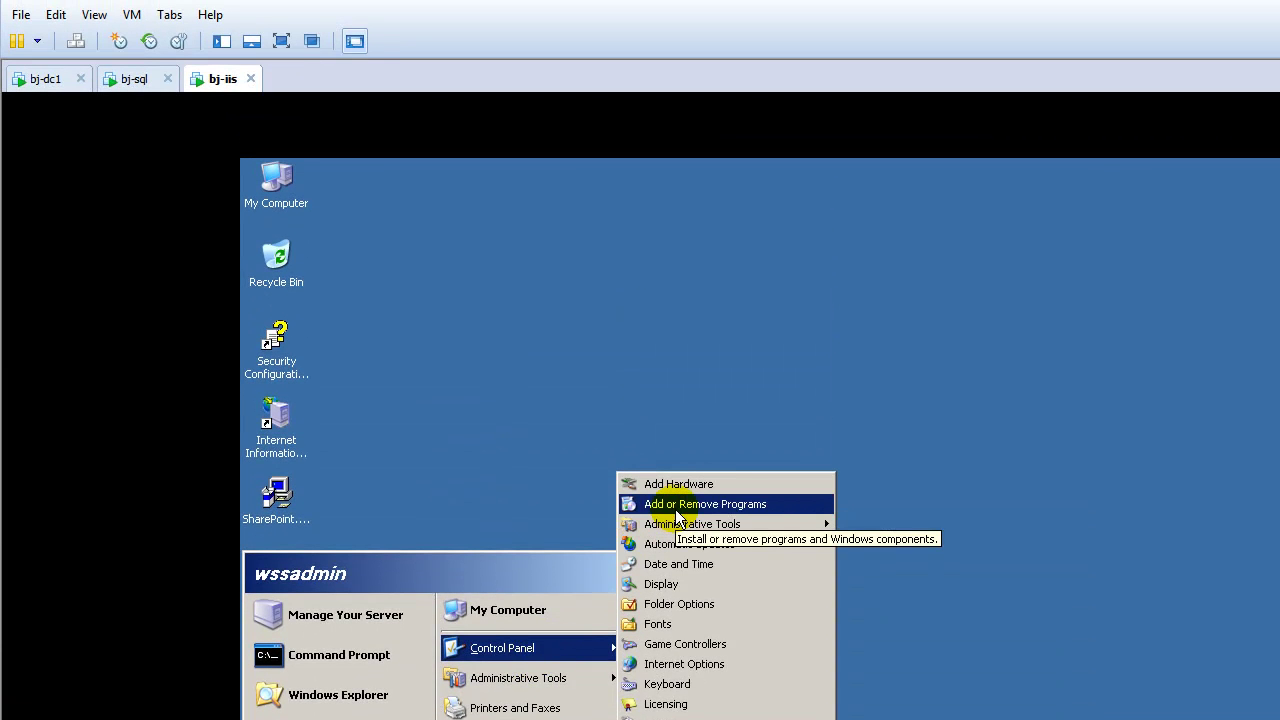
{"action": "left_click", "coordinate": [675, 506]}
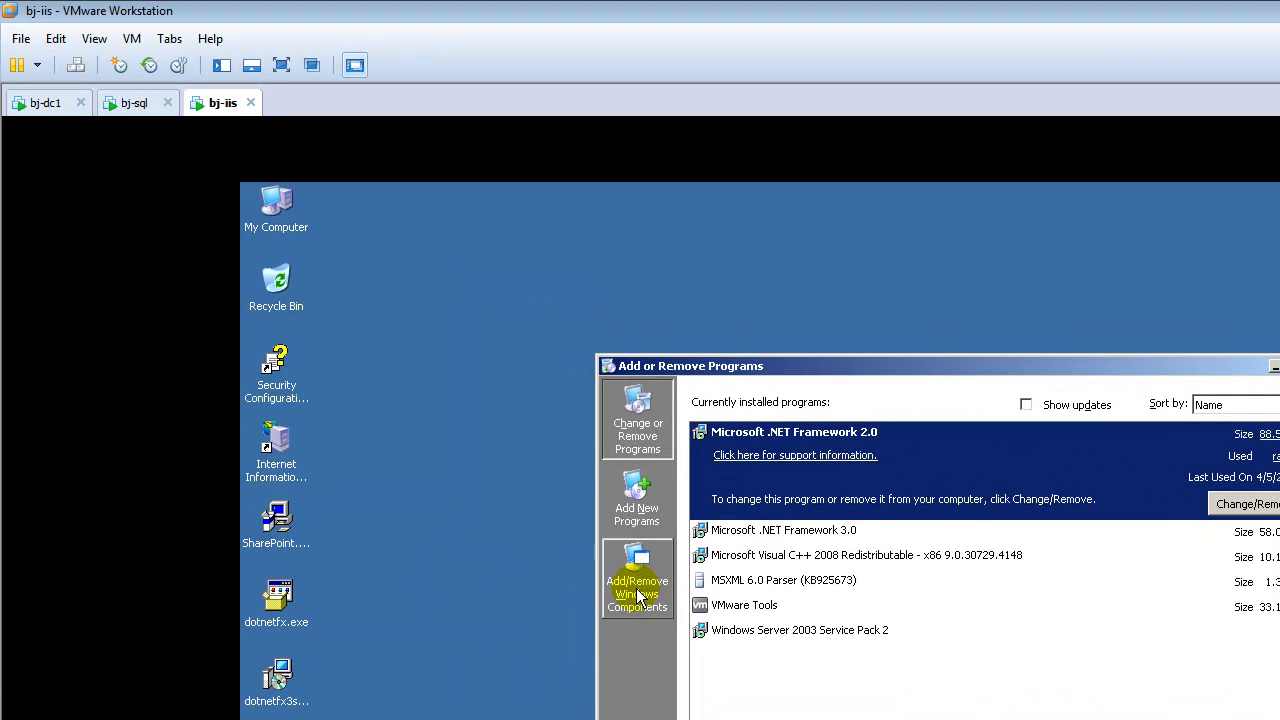
Step: Open the Windows Components Wizard and scroll down through the component list
{"action": "left_click", "coordinate": [637, 595]}
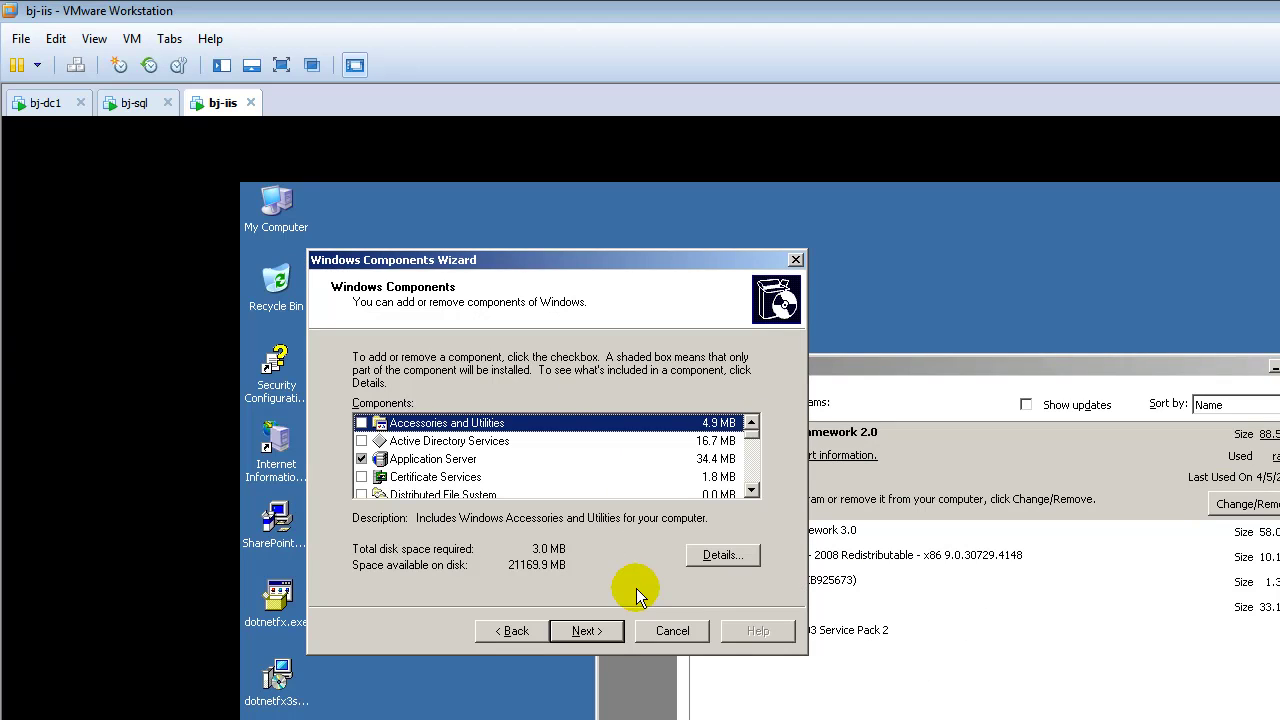
{"action": "left_click", "coordinate": [752, 490]}
{"action": "left_click", "coordinate": [752, 490]}
{"action": "left_click", "coordinate": [752, 490]}
{"action": "left_click", "coordinate": [752, 490]}
{"action": "left_click", "coordinate": [752, 490]}
{"action": "left_click", "coordinate": [752, 490]}
{"action": "left_click", "coordinate": [752, 490]}
{"action": "left_click", "coordinate": [752, 490]}
{"action": "left_click", "coordinate": [752, 490]}
{"action": "left_click", "coordinate": [752, 490]}
{"action": "left_click", "coordinate": [752, 490]}
{"action": "left_click", "coordinate": [752, 490]}
{"action": "left_click", "coordinate": [752, 490]}
{"action": "left_click", "coordinate": [752, 490]}
{"action": "left_click", "coordinate": [752, 490]}
{"action": "left_click", "coordinate": [752, 490]}
{"action": "left_click", "coordinate": [752, 490]}
{"action": "left_click", "coordinate": [752, 490]}
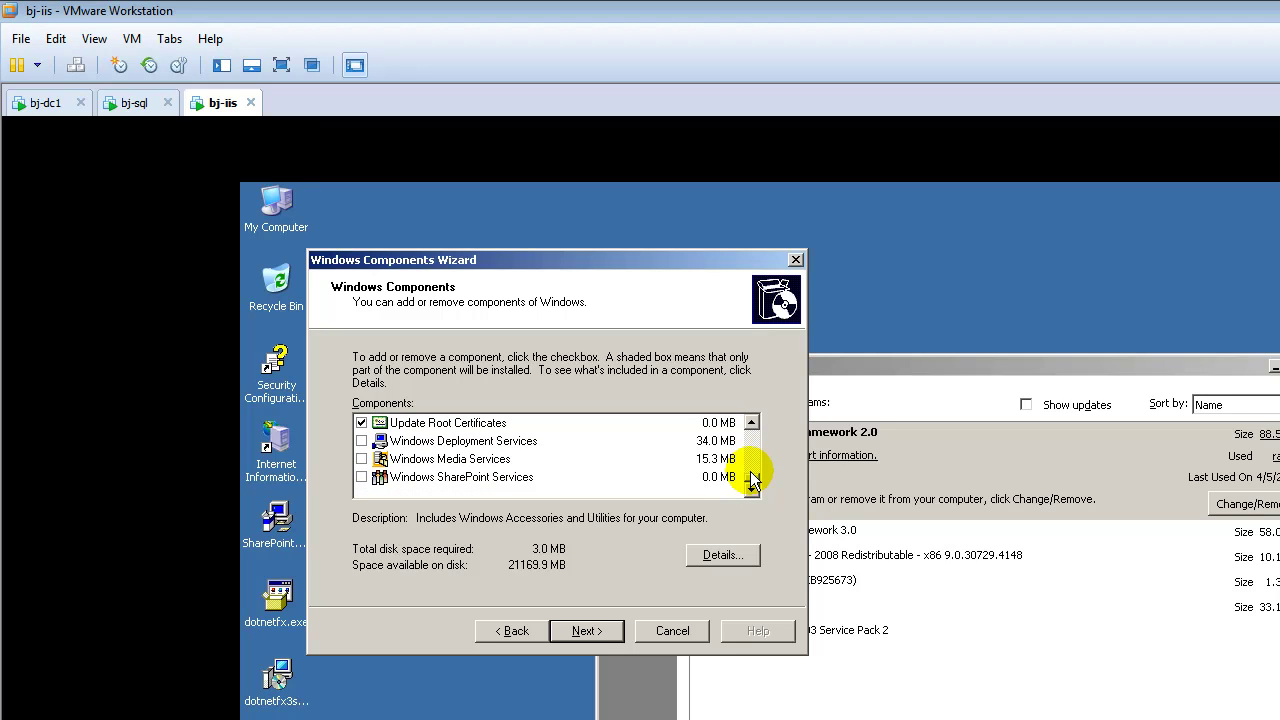
{"action": "left_click_drag", "start_coordinate": [752, 480], "coordinate": [752, 430]}
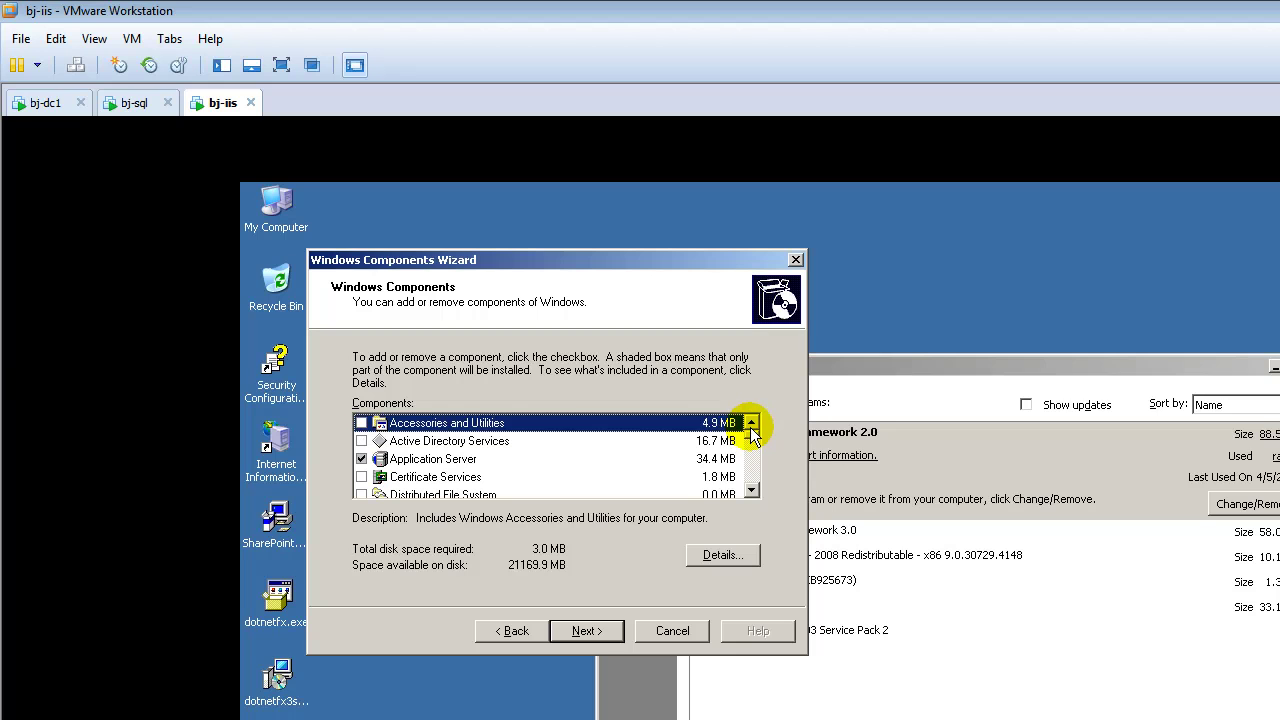
Step: Confirm Application Server's ASP.NET and IIS subcomponents are installed, then cancel and close Add or Remove Programs
{"action": "left_click", "coordinate": [466, 458]}
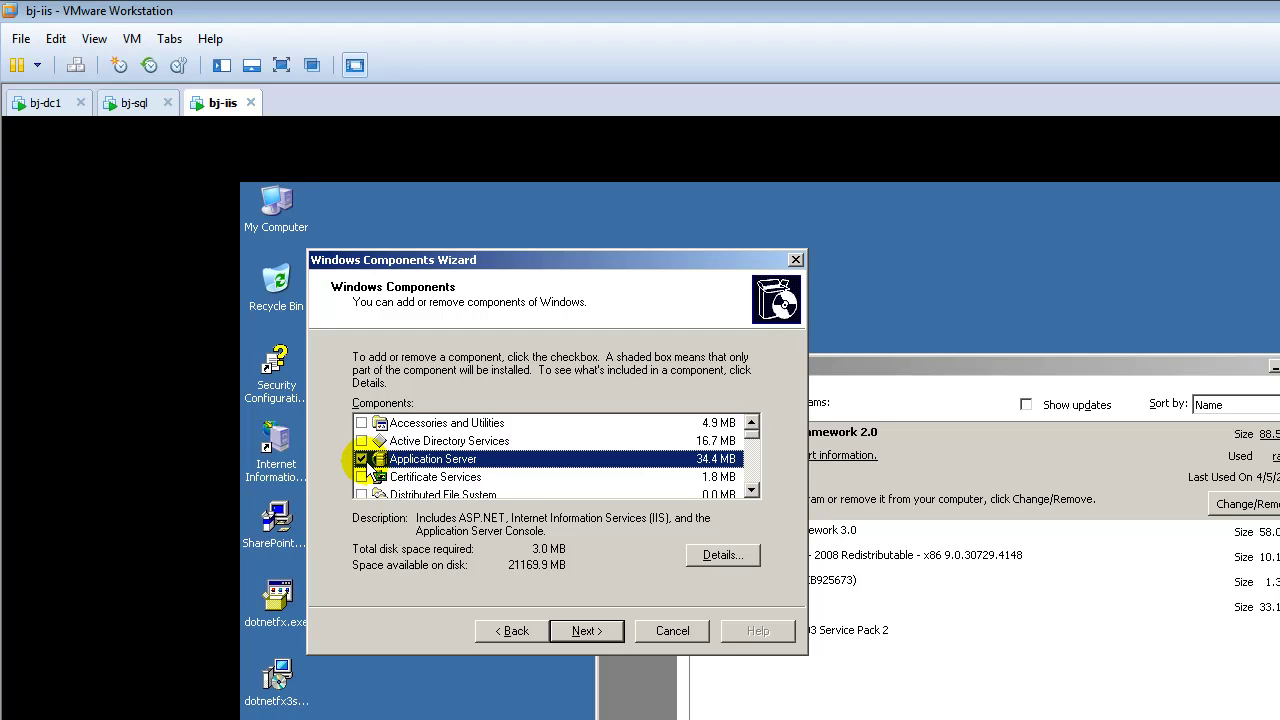
{"action": "left_click", "coordinate": [720, 560]}
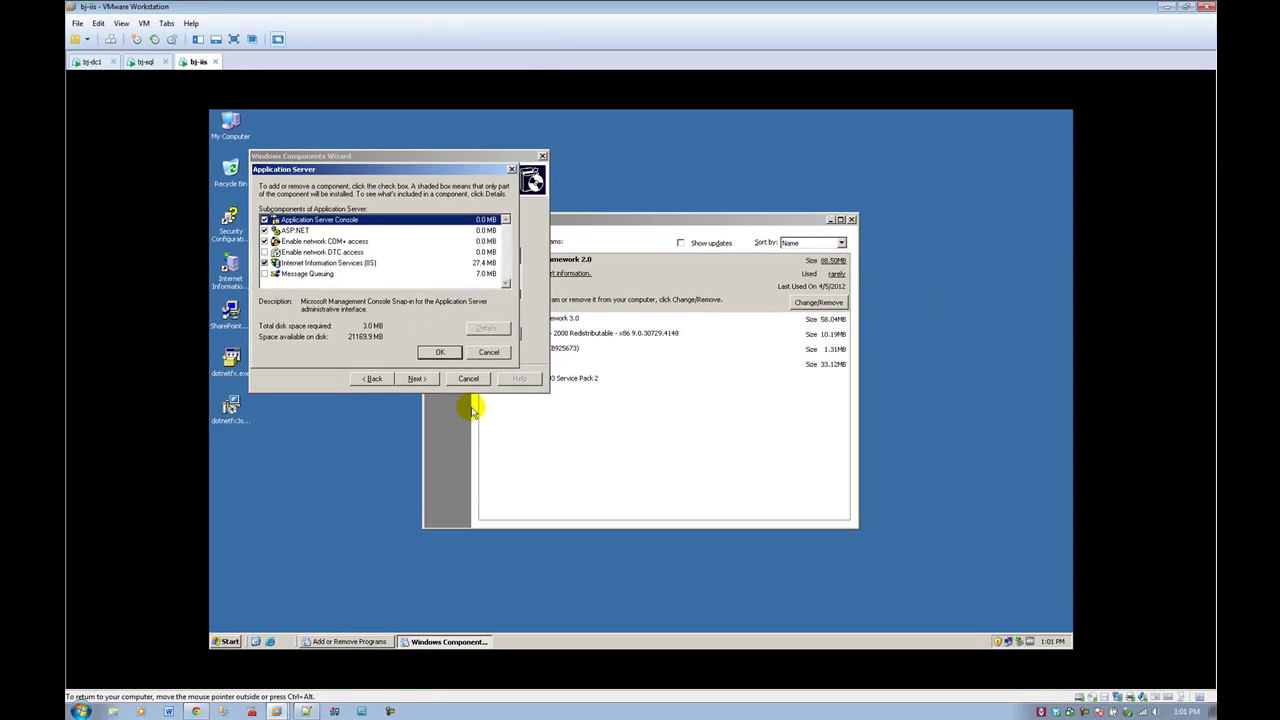
{"action": "left_click", "coordinate": [488, 352]}
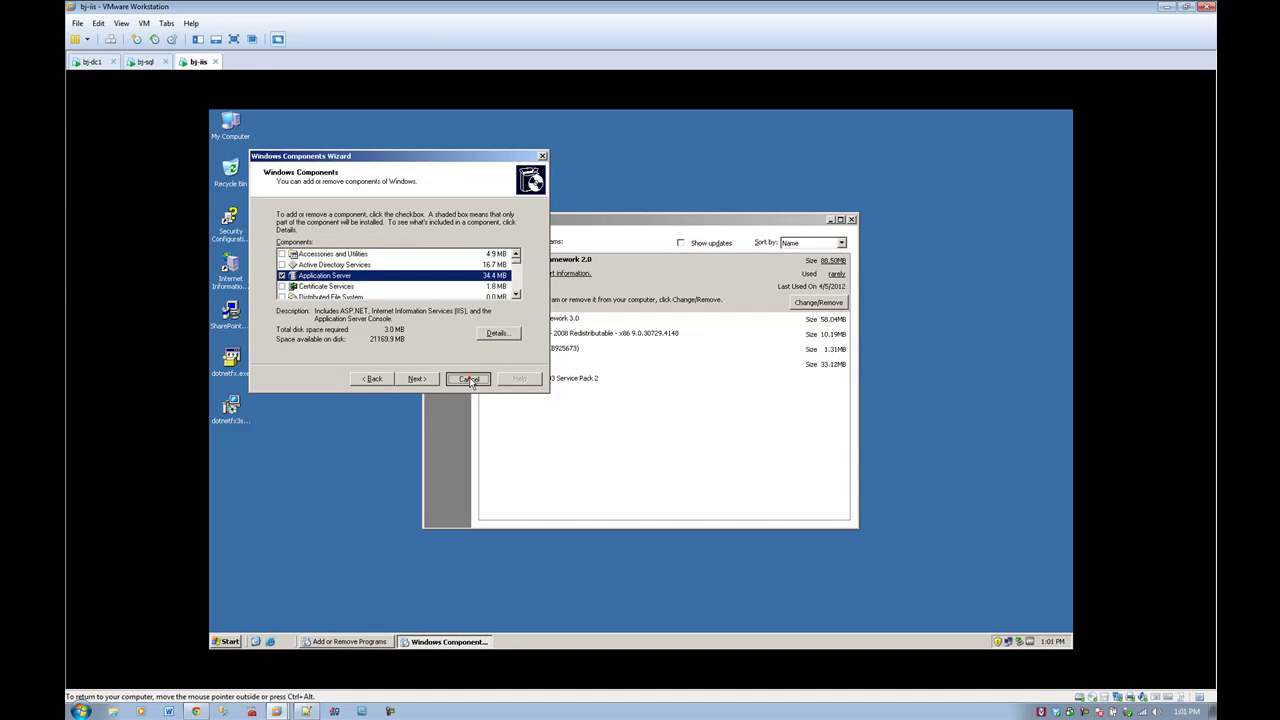
{"action": "left_click", "coordinate": [467, 377]}
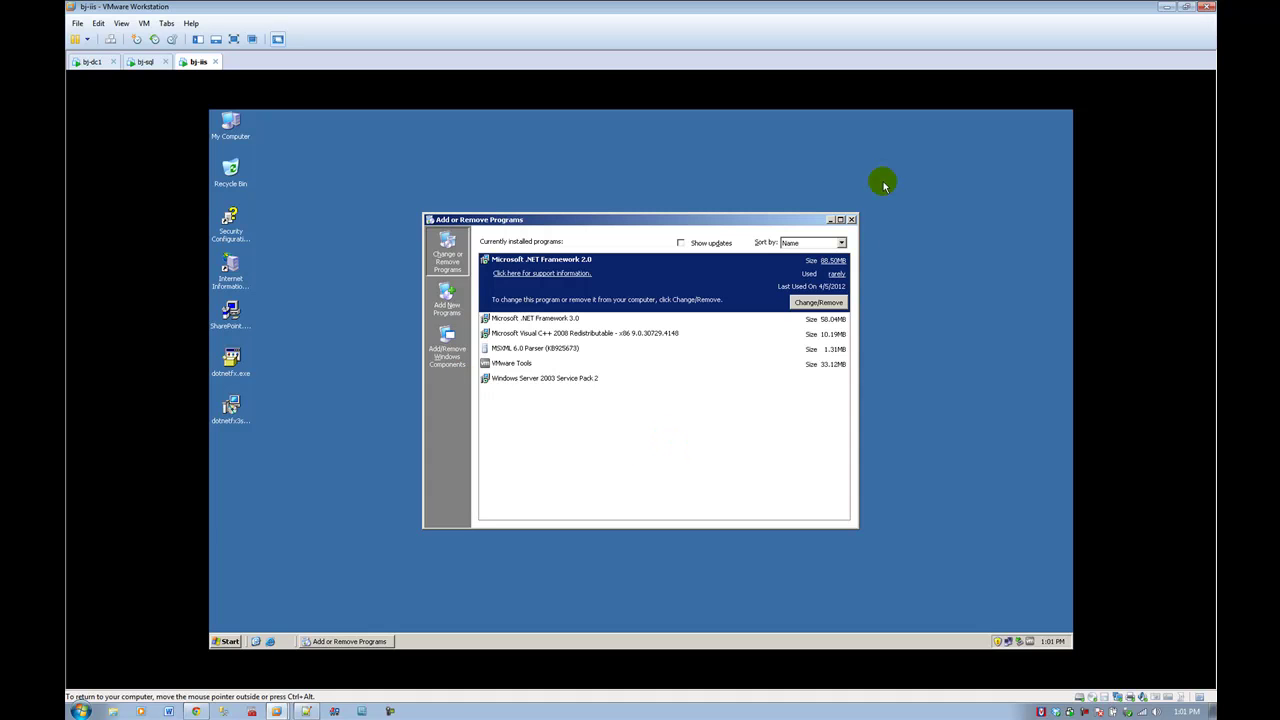
{"action": "left_click", "coordinate": [850, 219]}
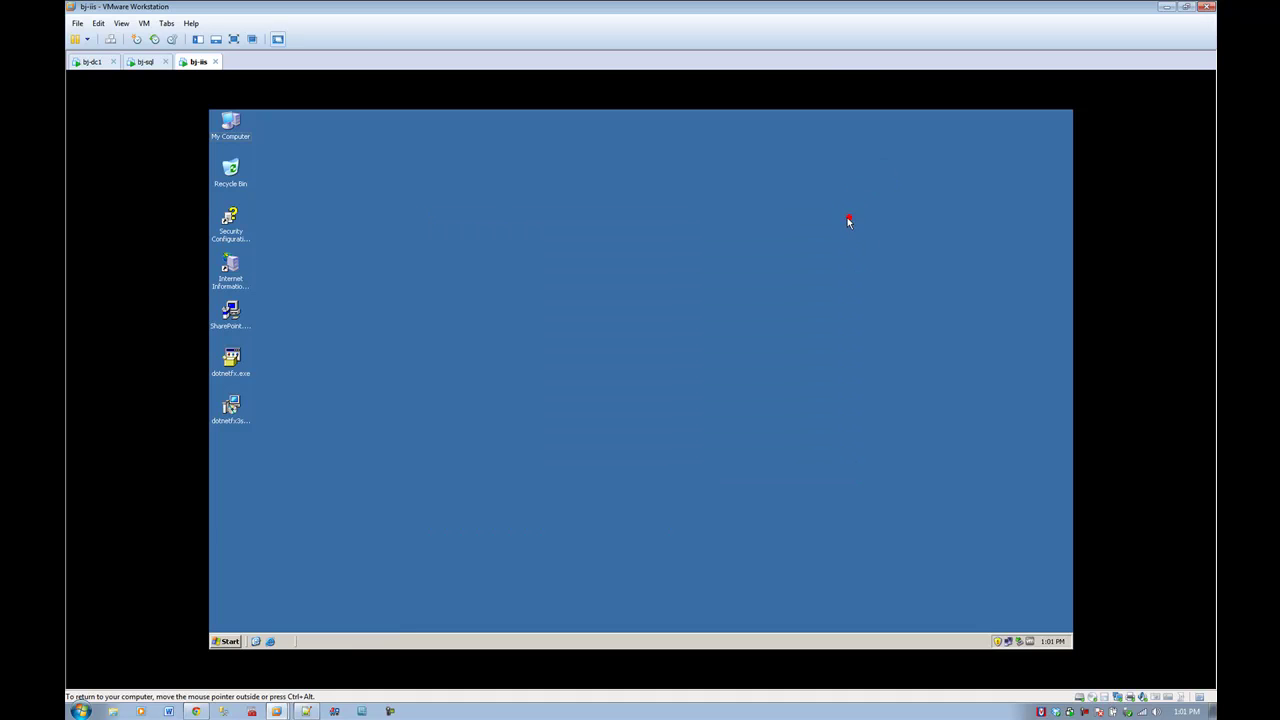
{"action": "left_click", "coordinate": [225, 641]}
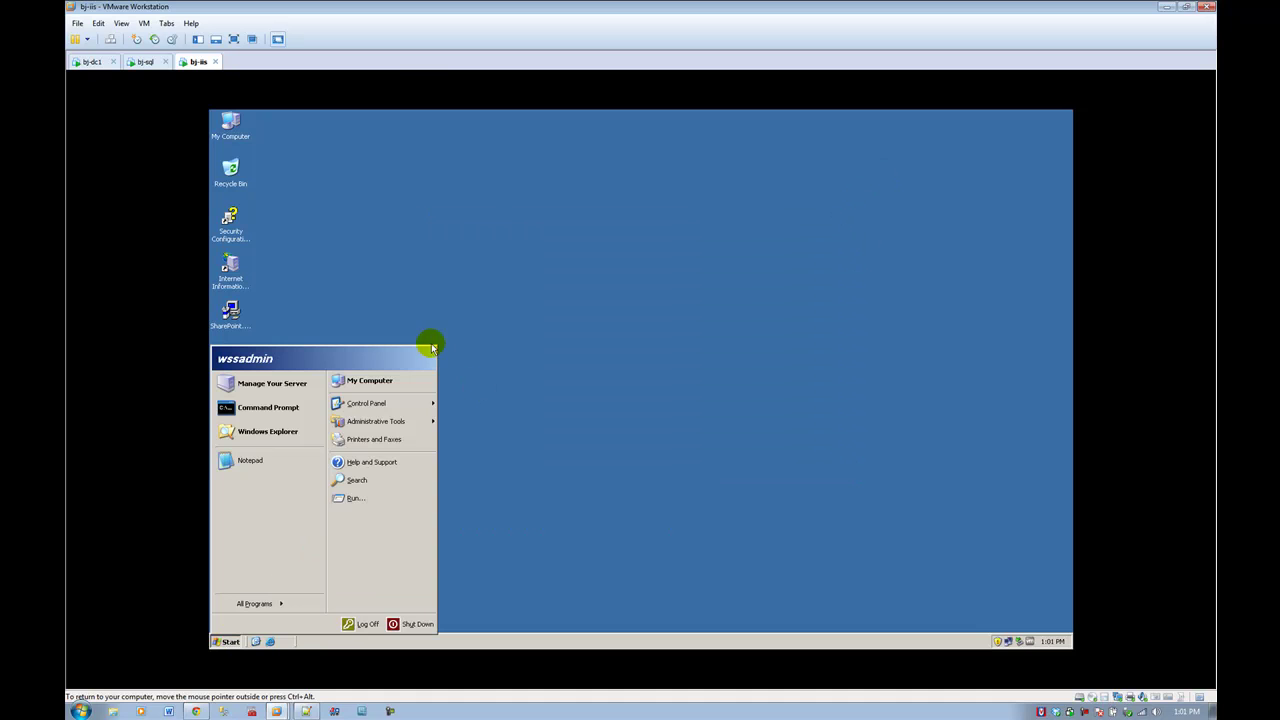
{"action": "mouse_move", "coordinate": [395, 425]}
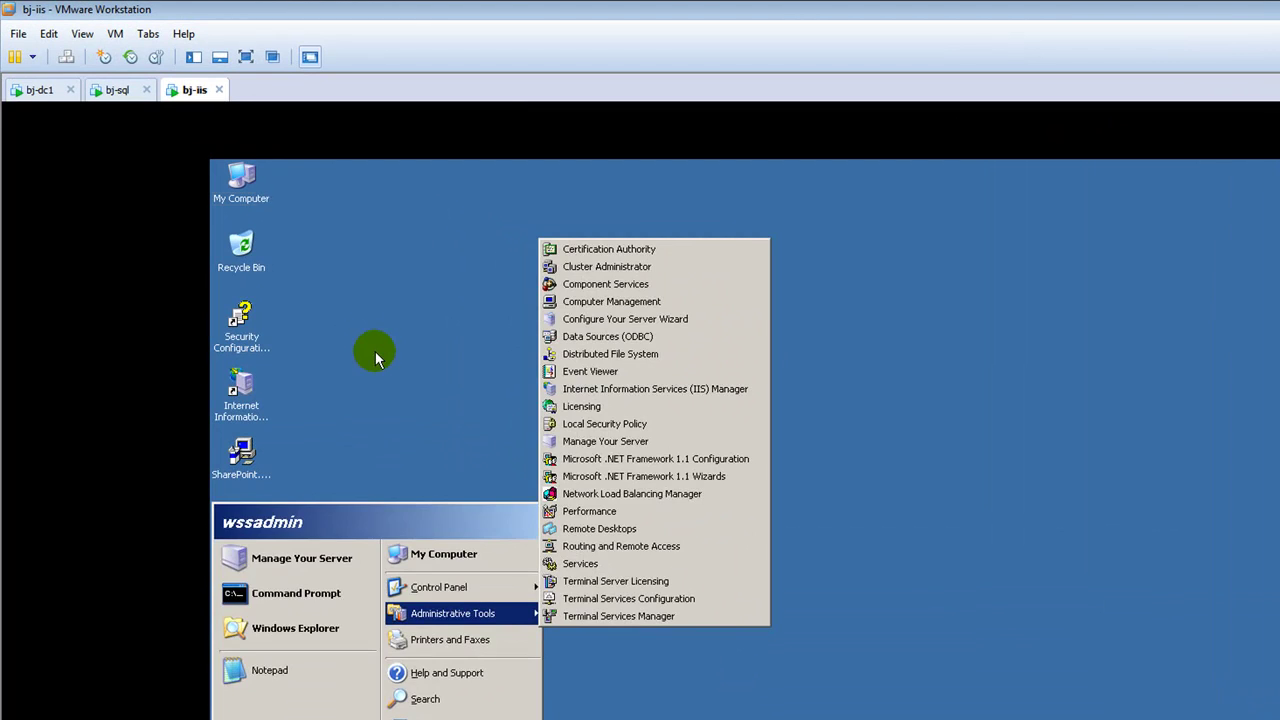
{"action": "left_click", "coordinate": [377, 355]}
{"action": "double_click", "coordinate": [232, 380]}
{"action": "double_click", "coordinate": [266, 249]}
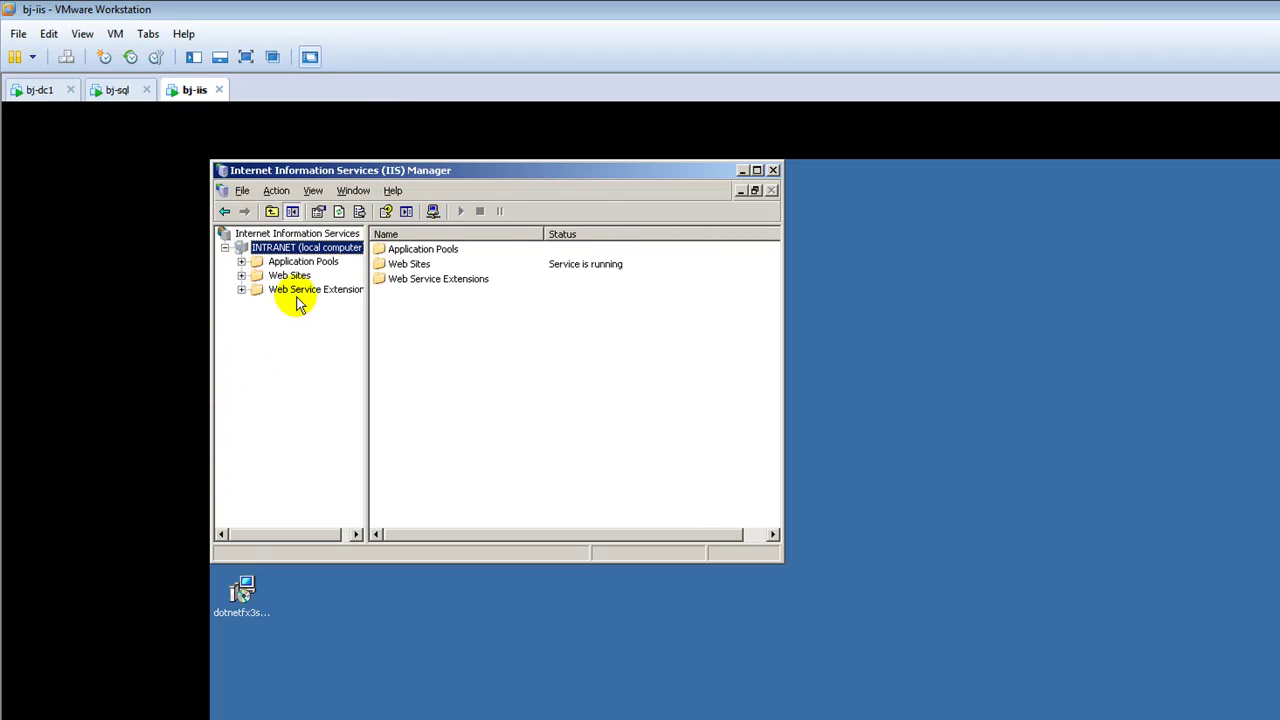
{"action": "left_click", "coordinate": [298, 290]}
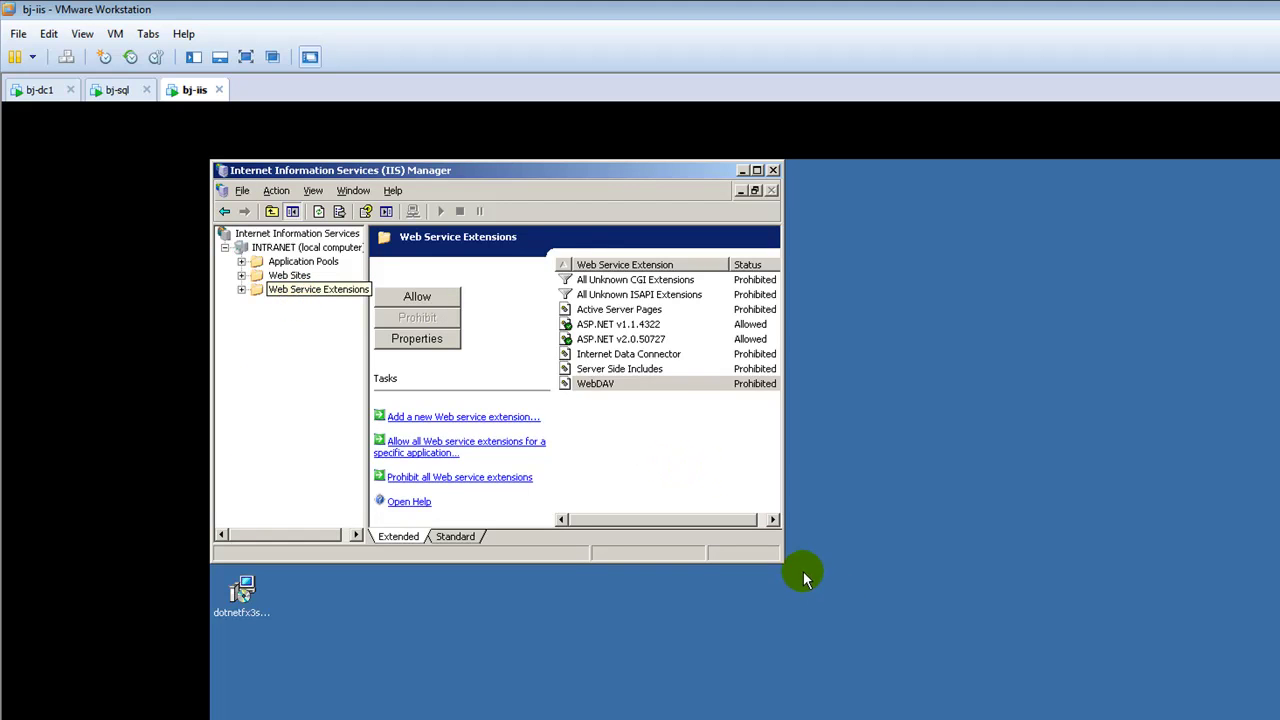
{"action": "left_click_drag", "start_coordinate": [783, 561], "coordinate": [1197, 667]}
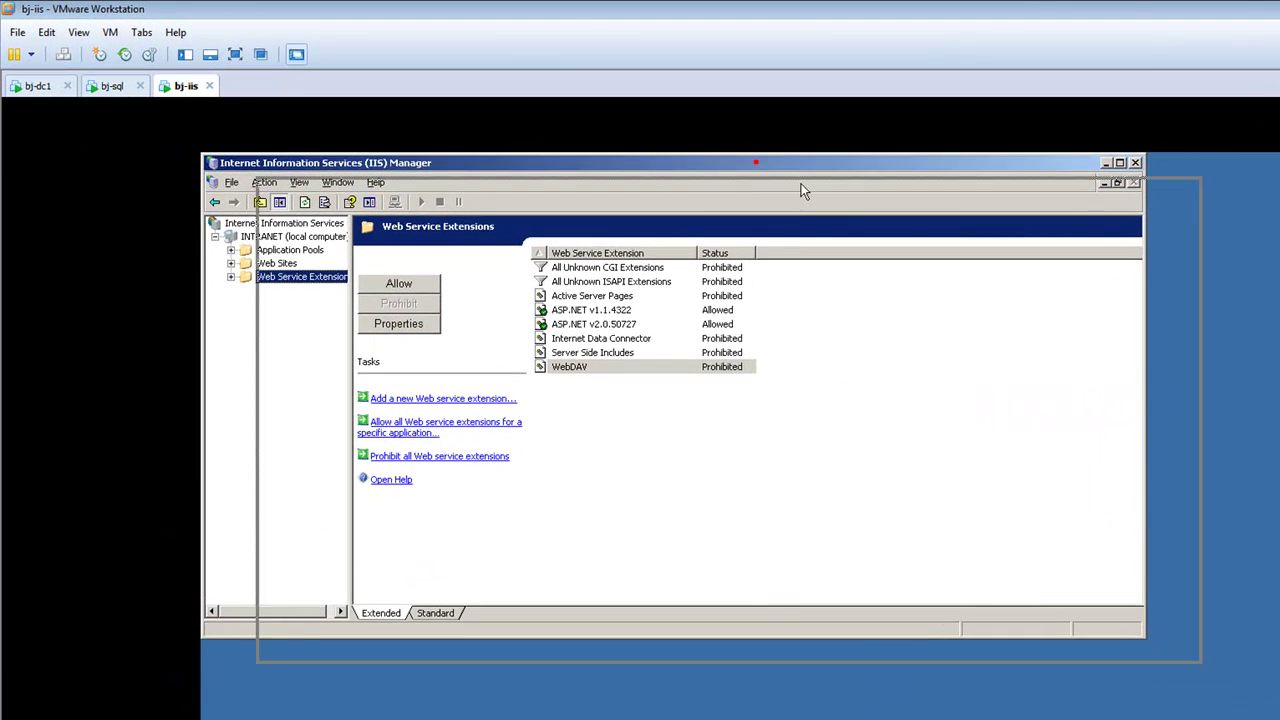
{"action": "left_click_drag", "start_coordinate": [615, 117], "coordinate": [670, 150]}
{"action": "left_click", "coordinate": [1224, 206]}
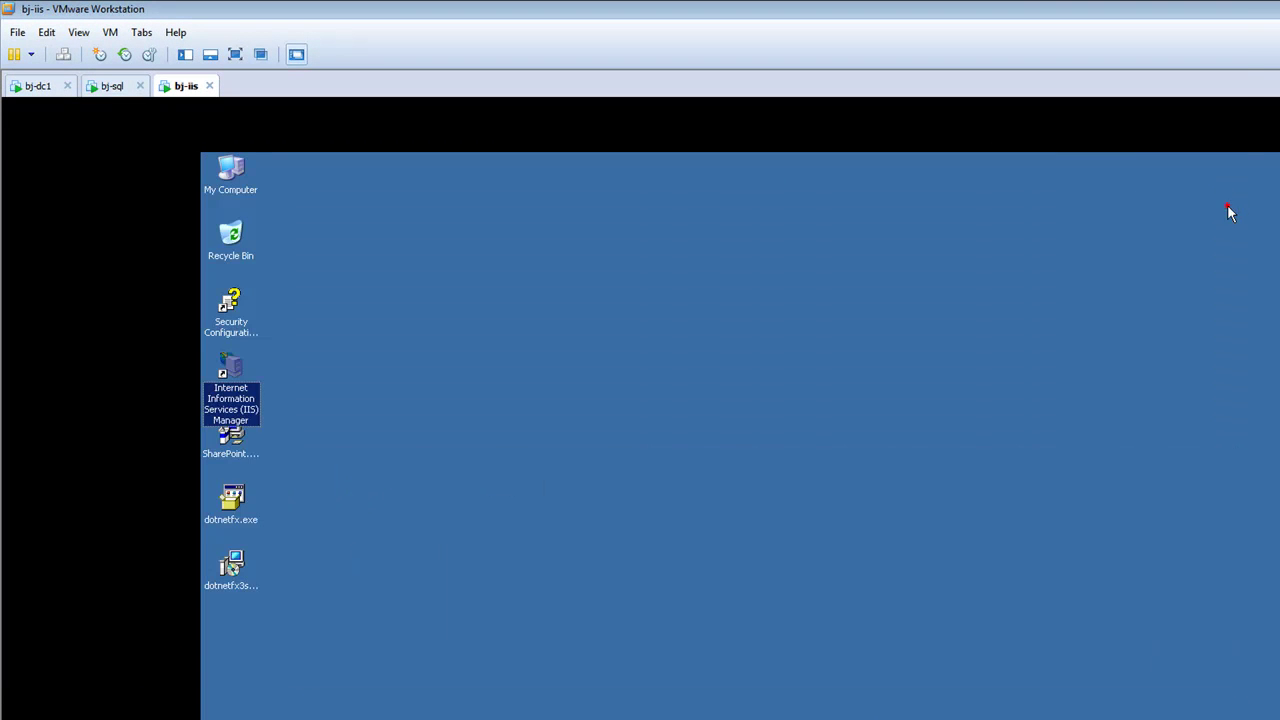
Step: Double-click SharePoint.exe on the bj-iis desktop and return to the VM as the installer starts
{"action": "left_click", "coordinate": [921, 377]}
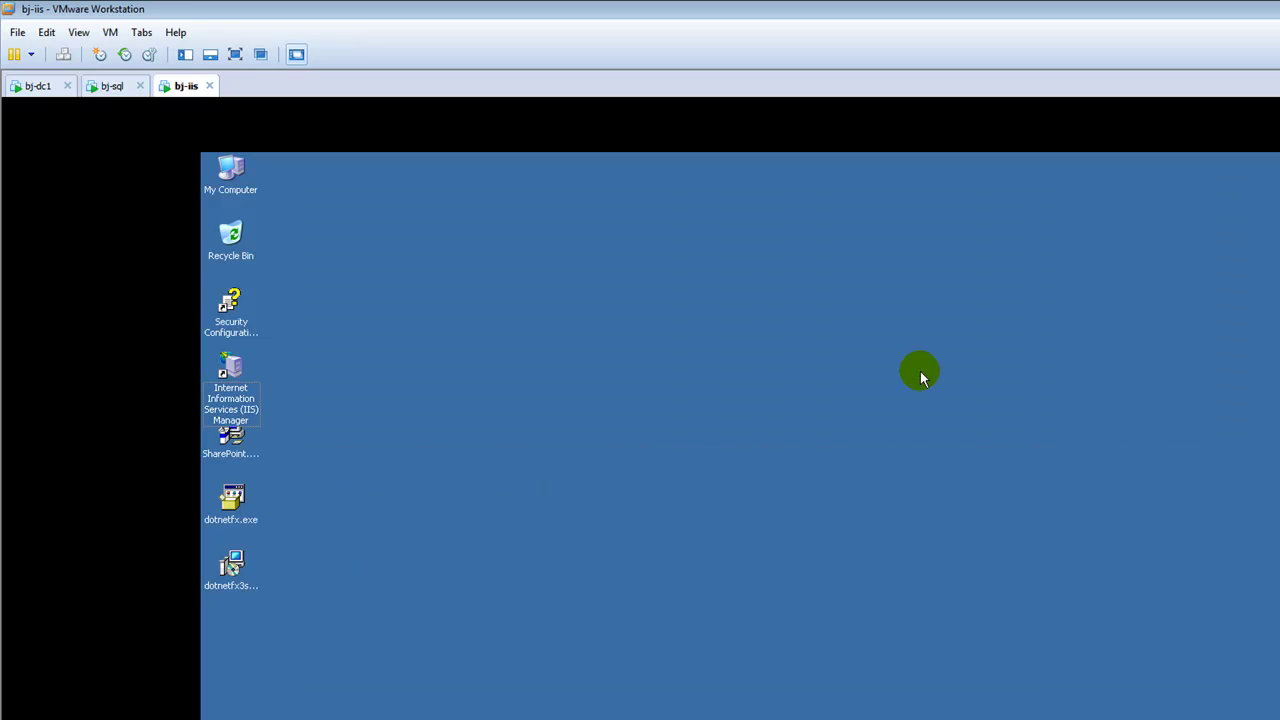
{"action": "double_click", "coordinate": [233, 442]}
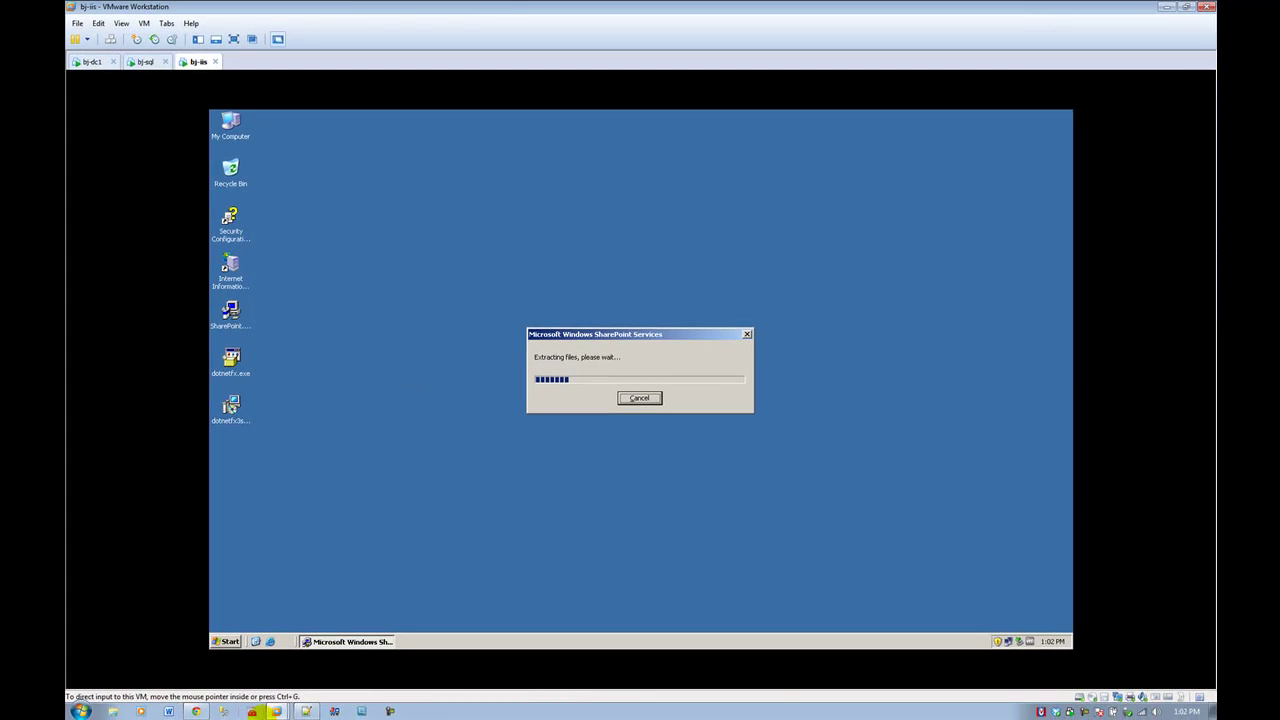
{"action": "left_click", "coordinate": [190, 711]}
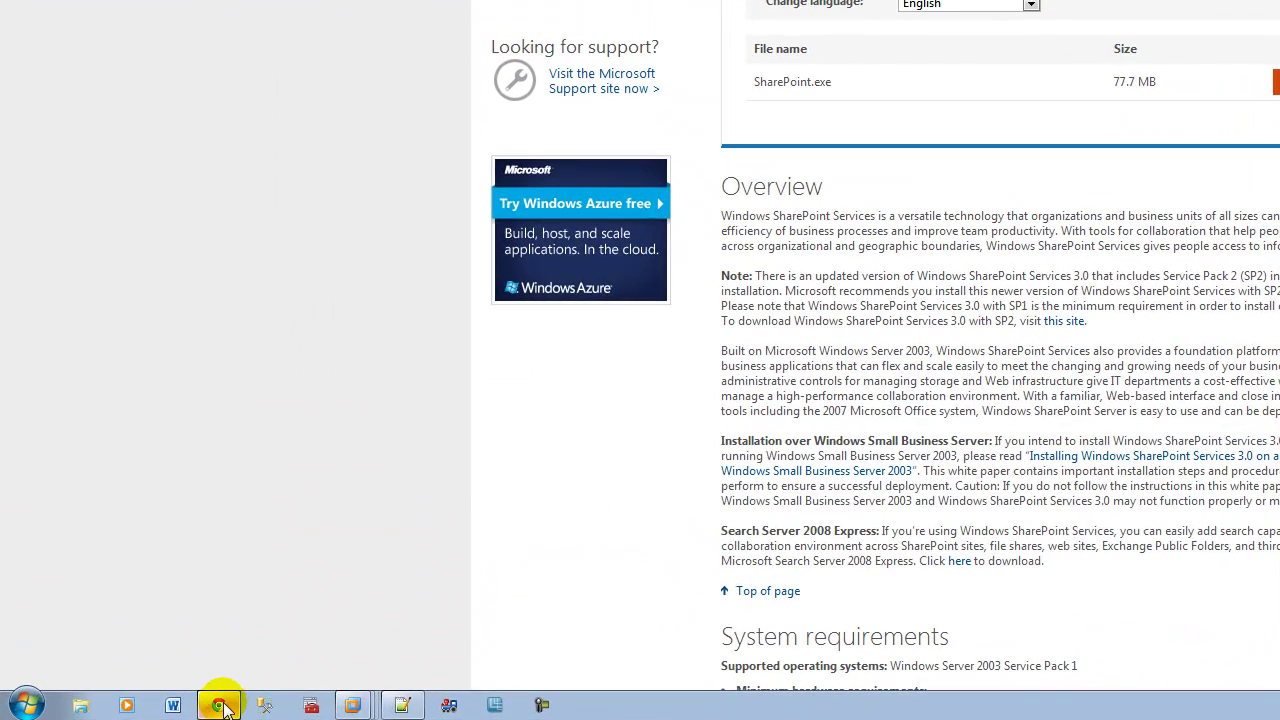
{"action": "mouse_move", "coordinate": [200, 712]}
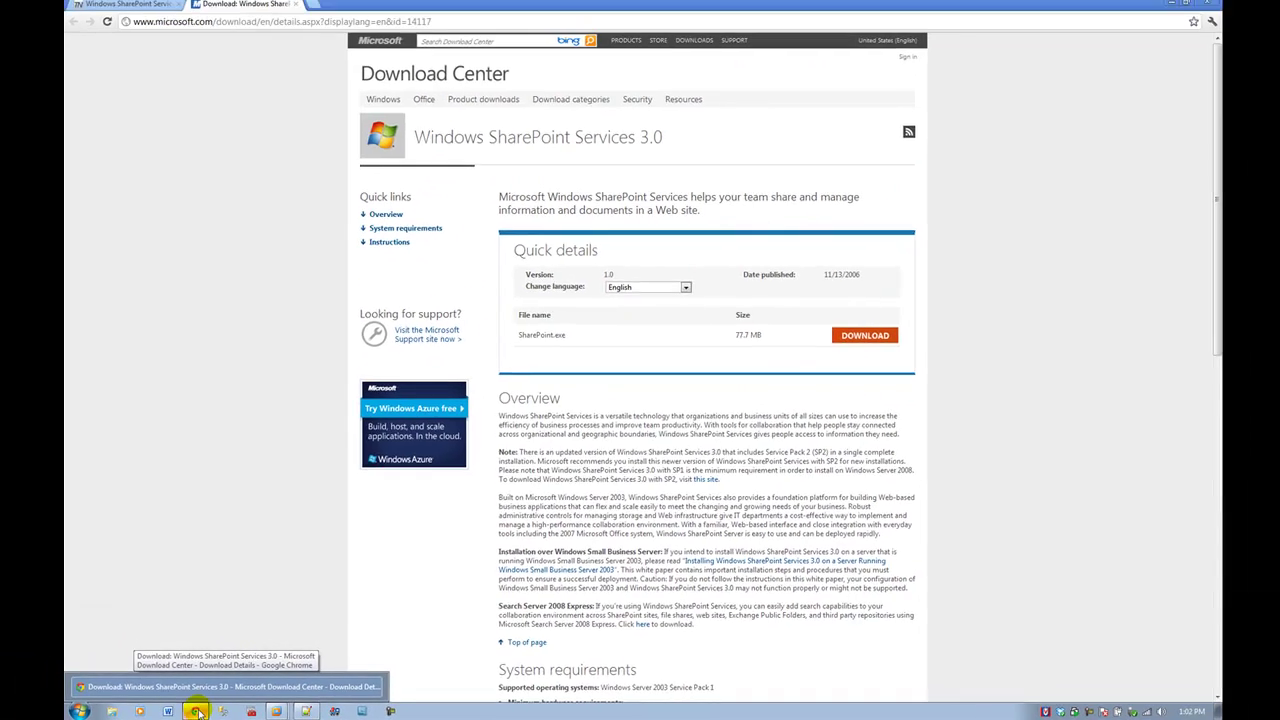
{"action": "left_click", "coordinate": [220, 707]}
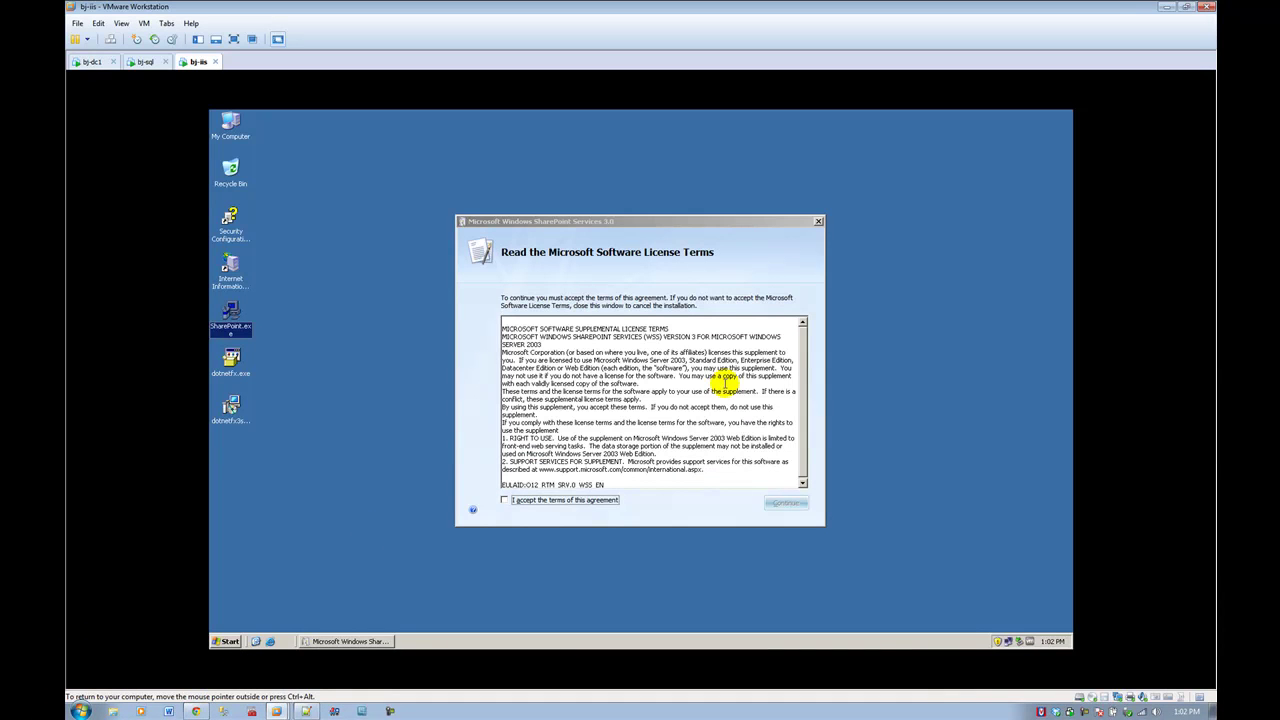
Step: Tick 'I accept the terms of this agreement' and continue to the Basic/Advanced installation choice
{"action": "left_click_drag", "start_coordinate": [645, 438], "coordinate": [512, 296]}
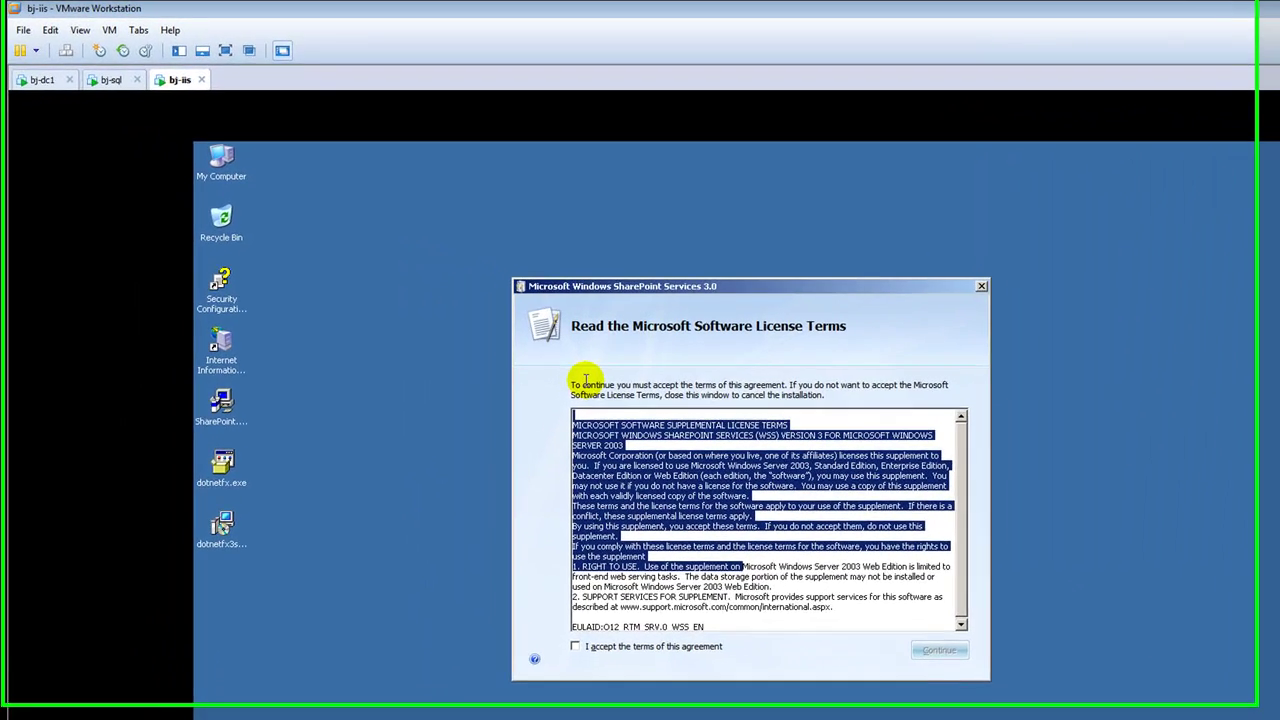
{"action": "left_click", "coordinate": [569, 634]}
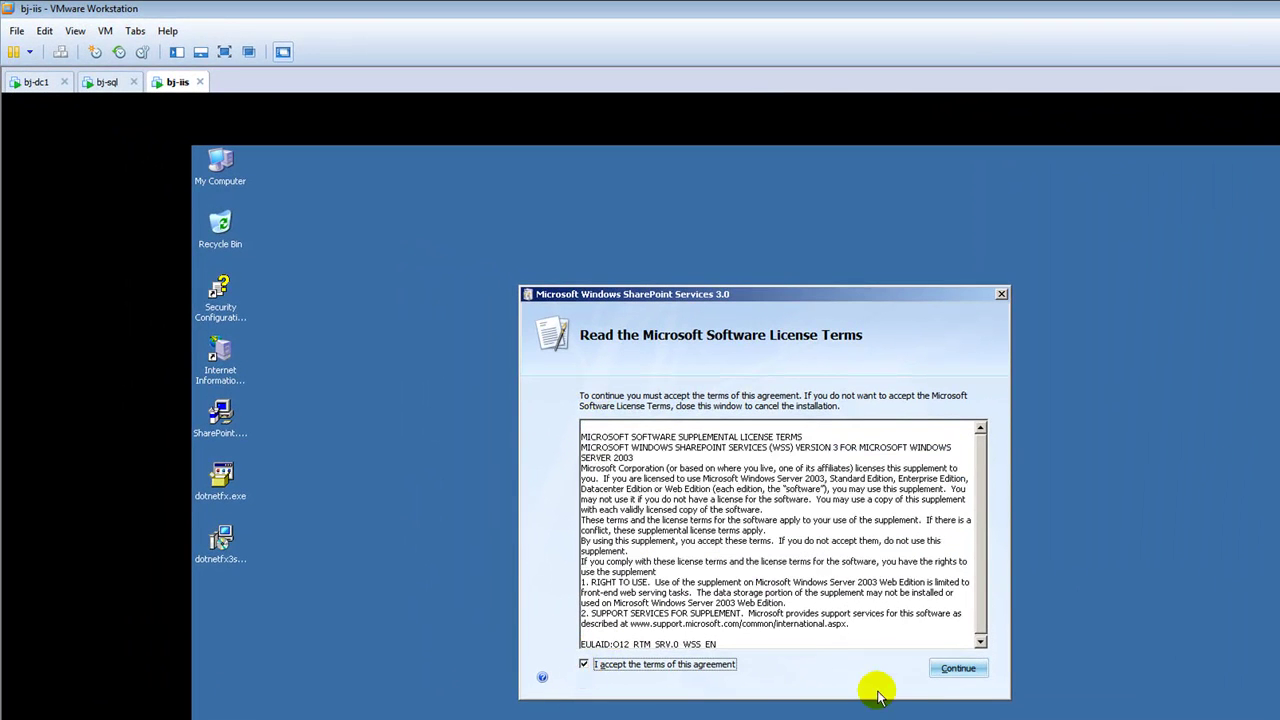
{"action": "left_click", "coordinate": [940, 668]}
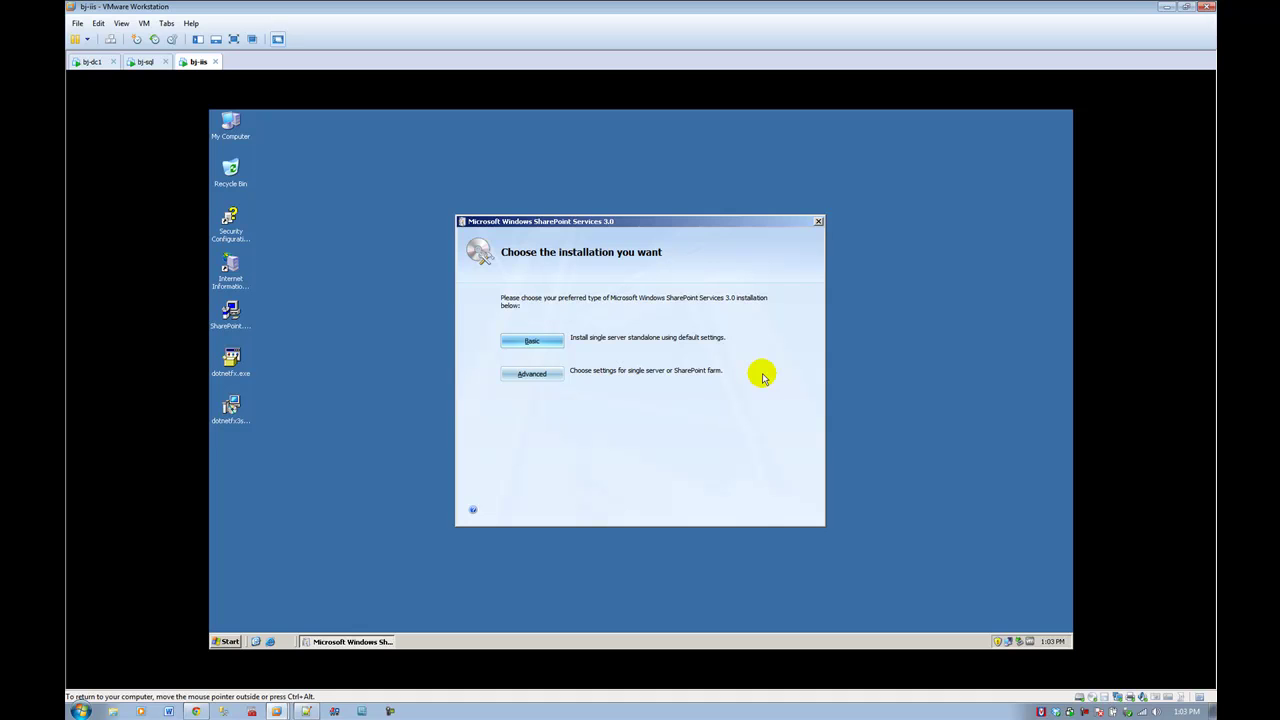
Step: Pick the Advanced install with Web Front End server type, keeping default data location and feedback
{"action": "left_click", "coordinate": [552, 372]}
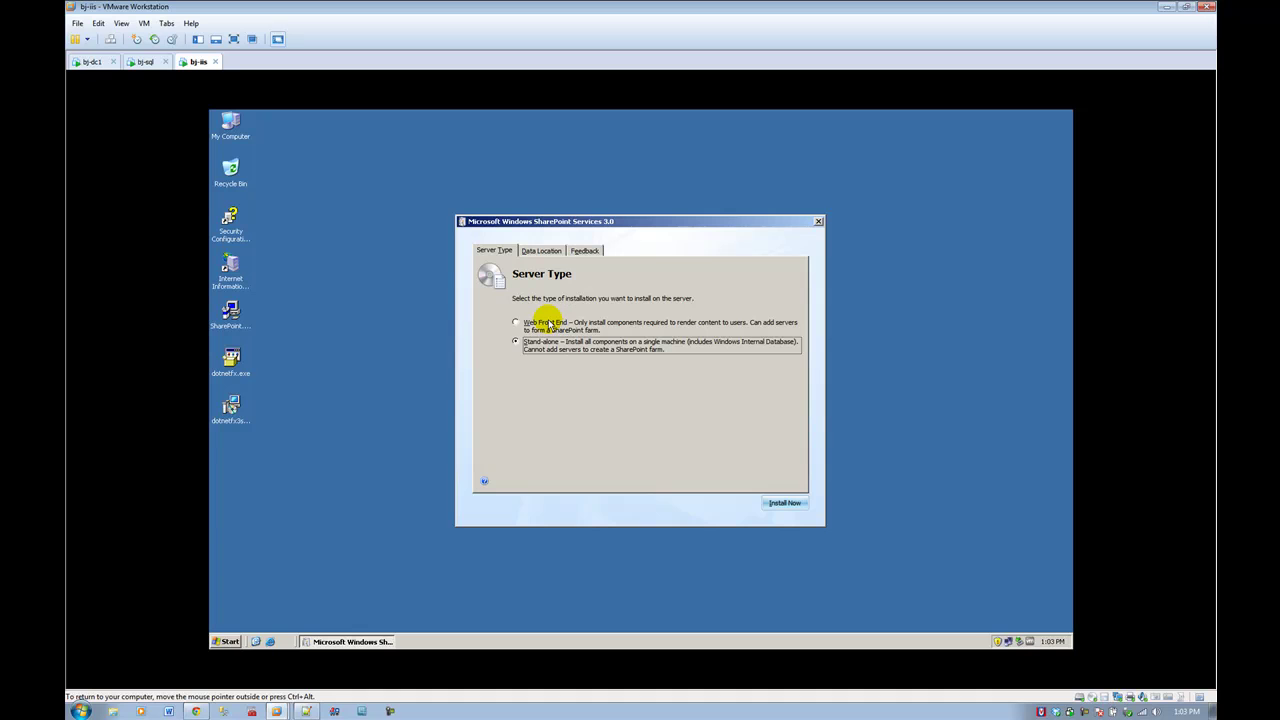
{"action": "left_click", "coordinate": [549, 324]}
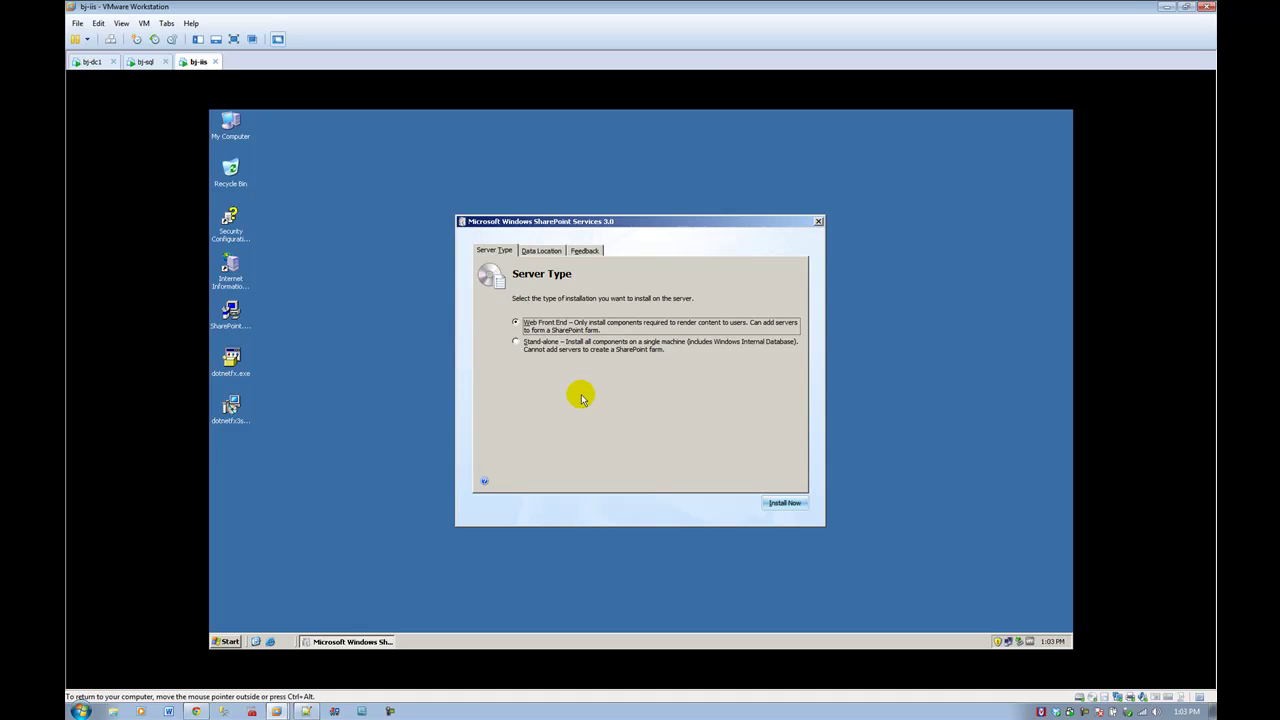
{"action": "left_click", "coordinate": [549, 251]}
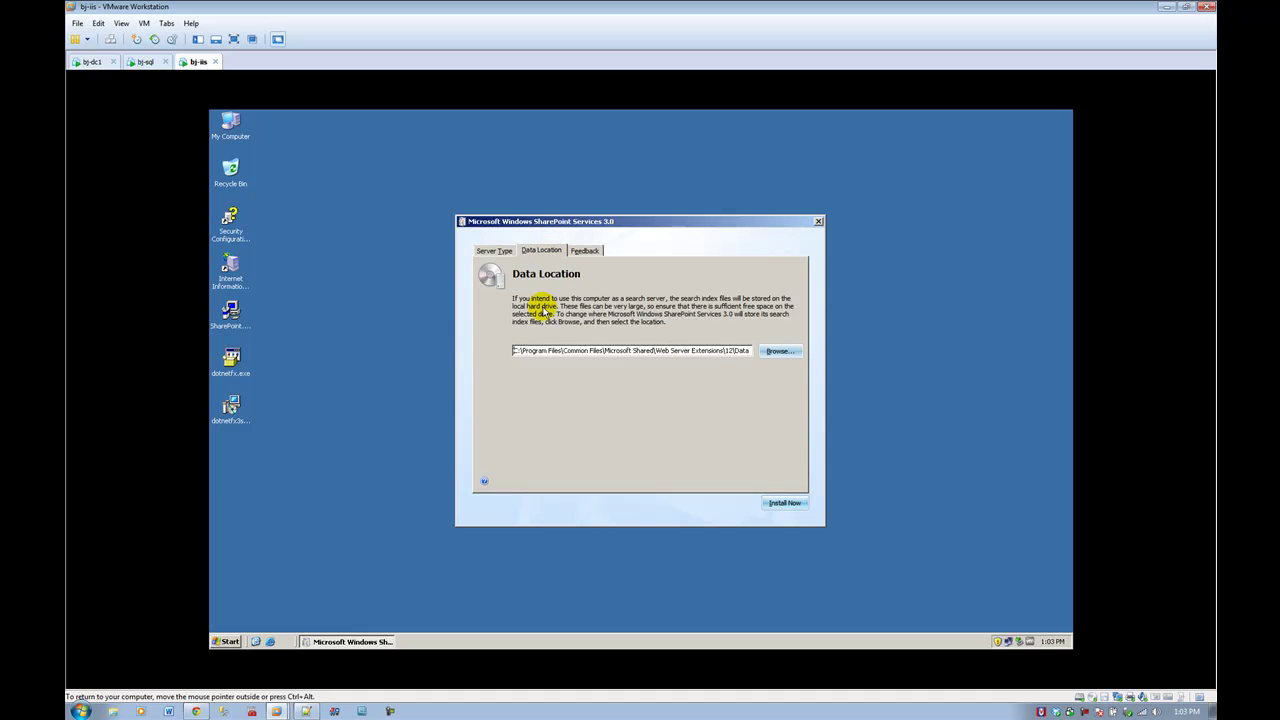
{"action": "left_click_drag", "start_coordinate": [594, 350], "coordinate": [743, 360]}
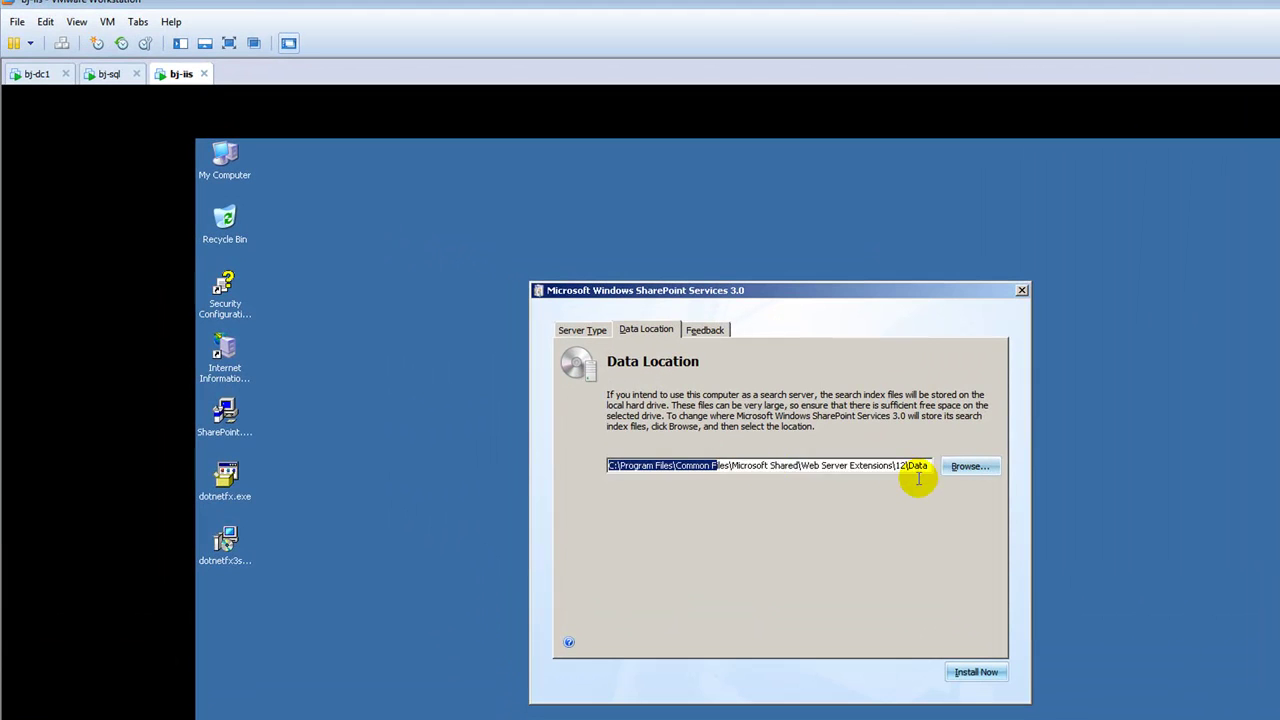
{"action": "left_click_drag", "start_coordinate": [918, 478], "coordinate": [943, 466]}
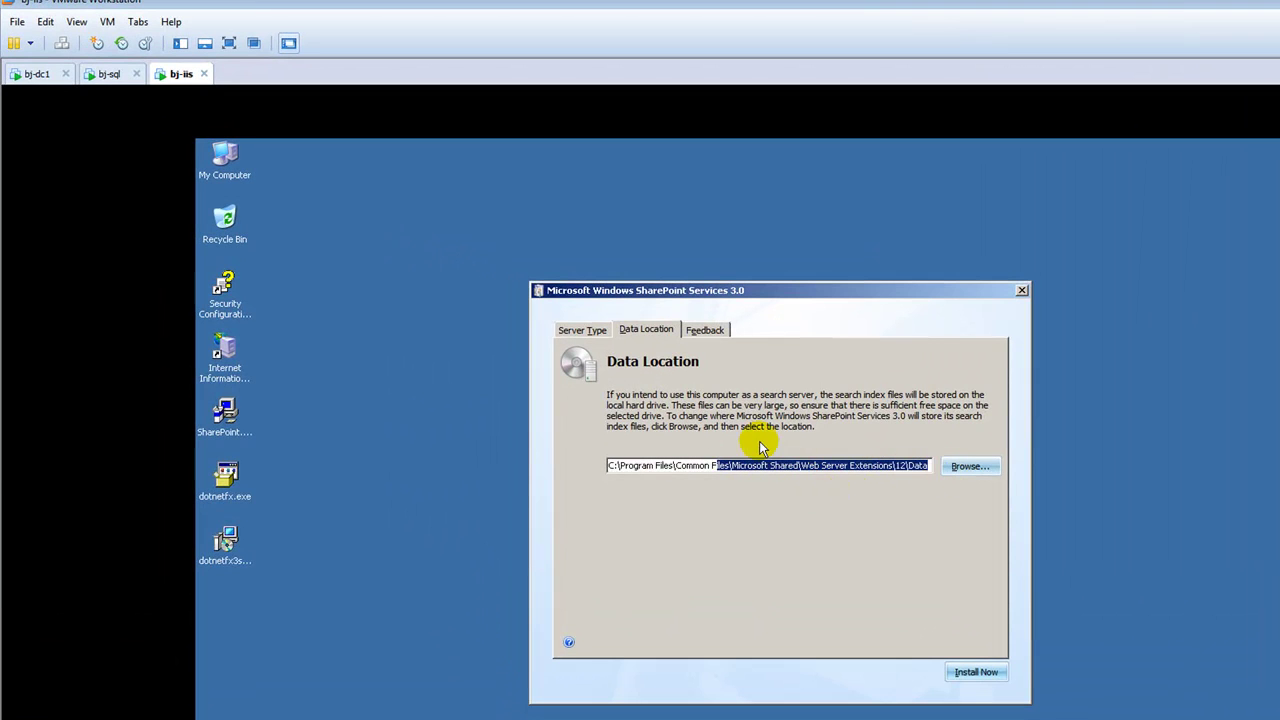
{"action": "left_click", "coordinate": [706, 330]}
{"action": "left_click", "coordinate": [650, 510]}
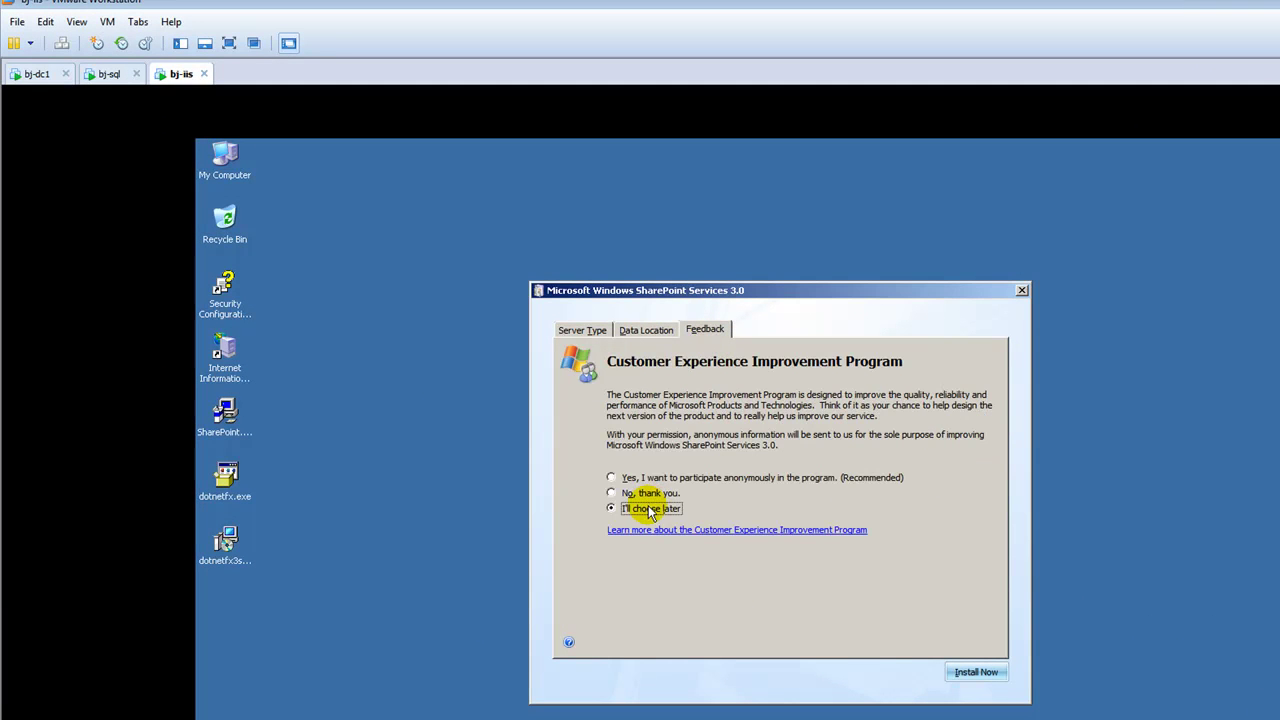
{"action": "left_click", "coordinate": [585, 330]}
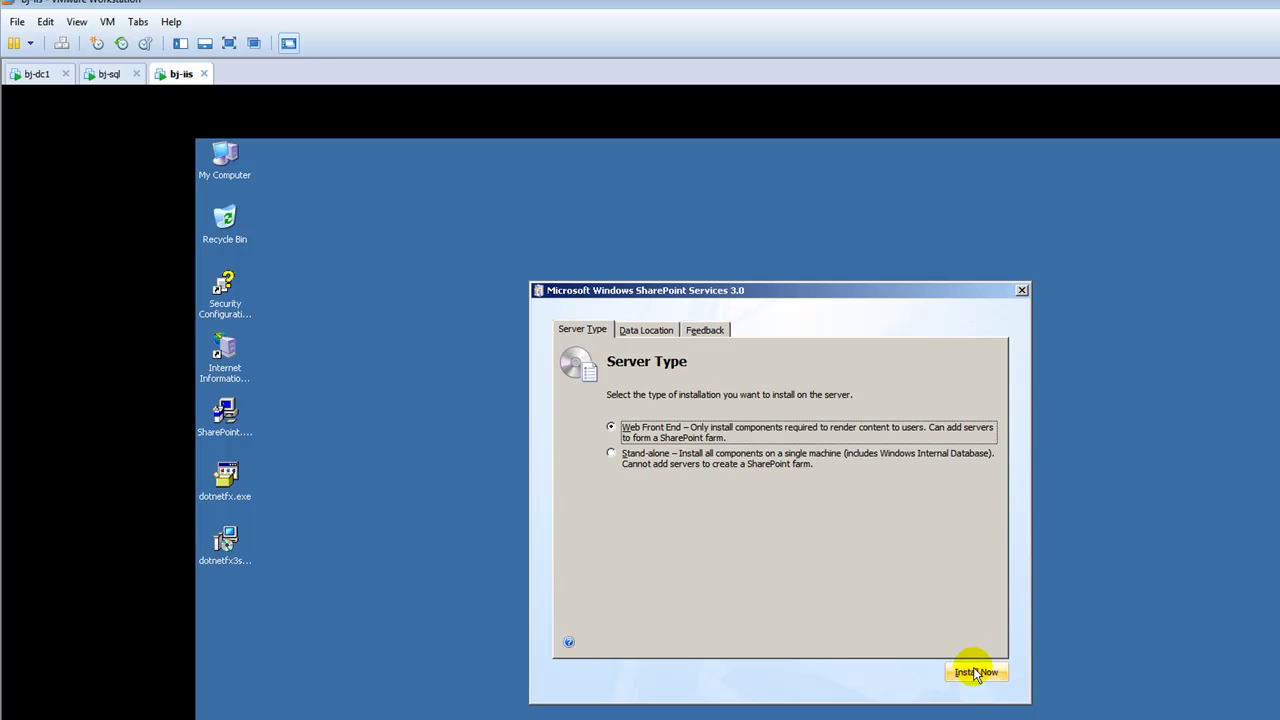
Step: Start installing SharePoint Services 3.0 as a Web Front End
{"action": "left_click", "coordinate": [974, 671]}
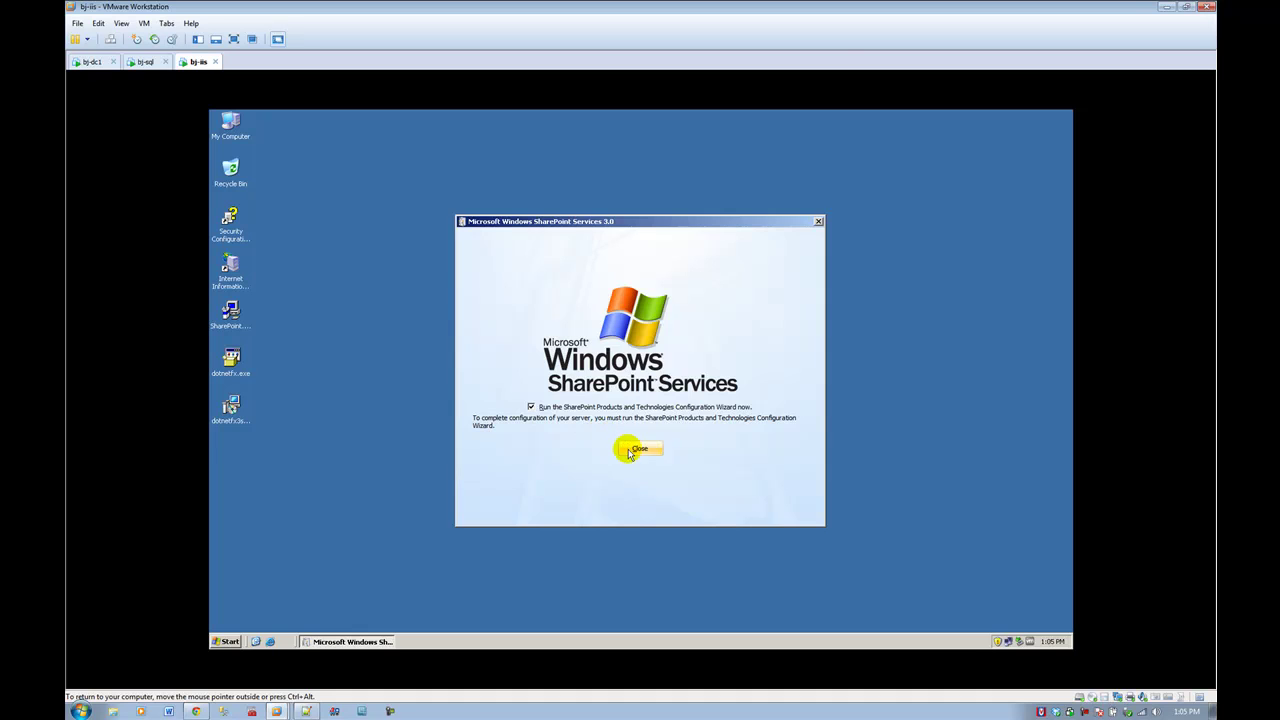
Step: Close setup to launch the configuration wizard, then switch to the bj-sql VM
{"action": "left_click", "coordinate": [630, 449]}
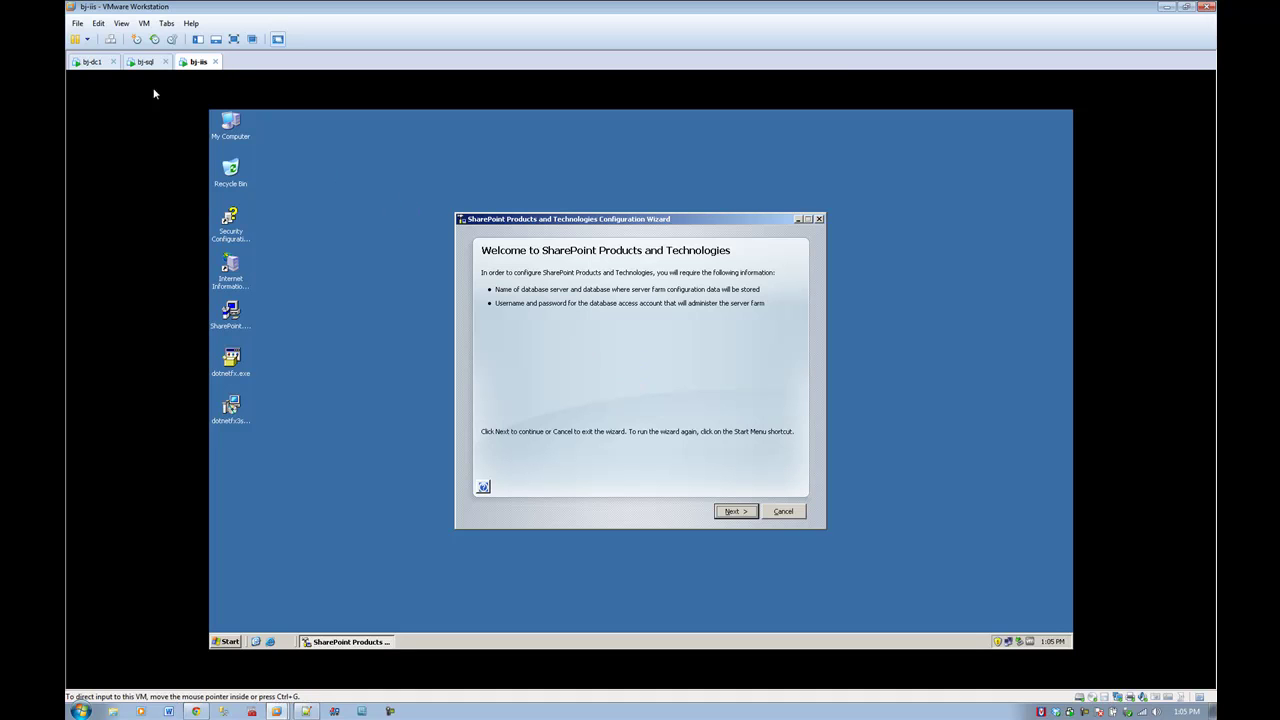
{"action": "left_click", "coordinate": [144, 63]}
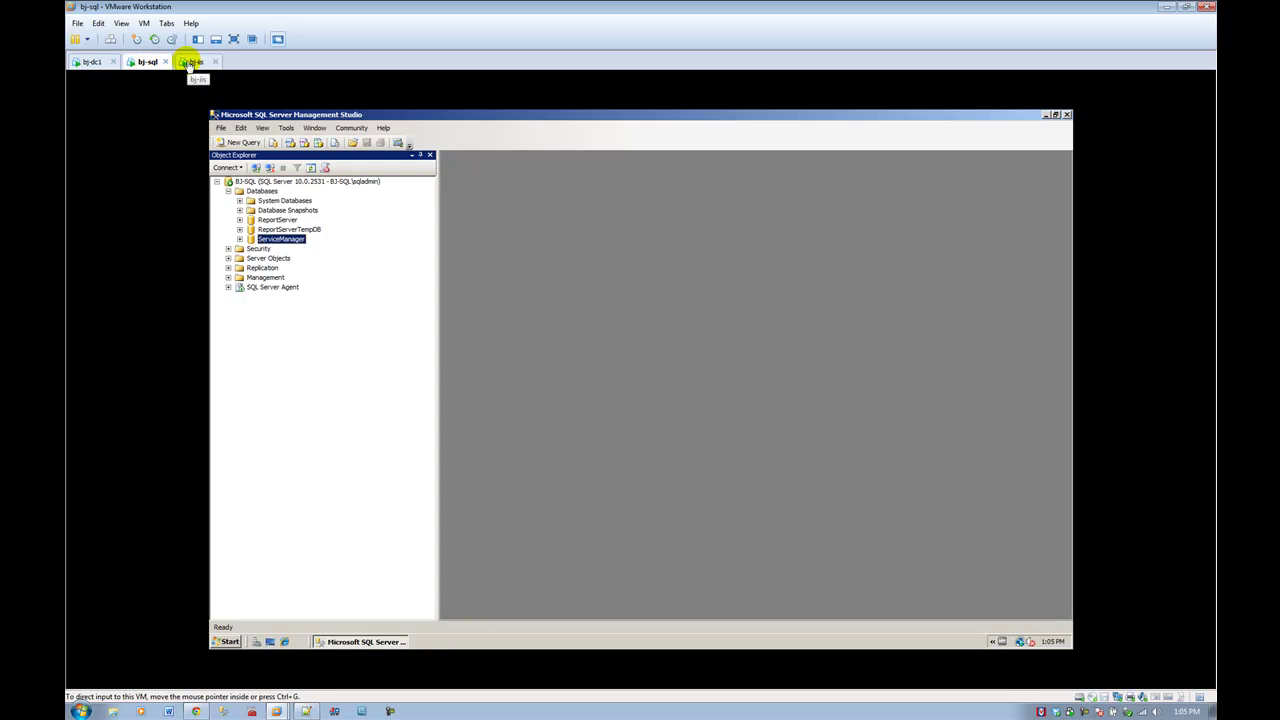
Step: Verify the SharePoint service login under Security > Logins on bj-sql, then advance the bj-iis wizard
{"action": "left_click", "coordinate": [228, 248]}
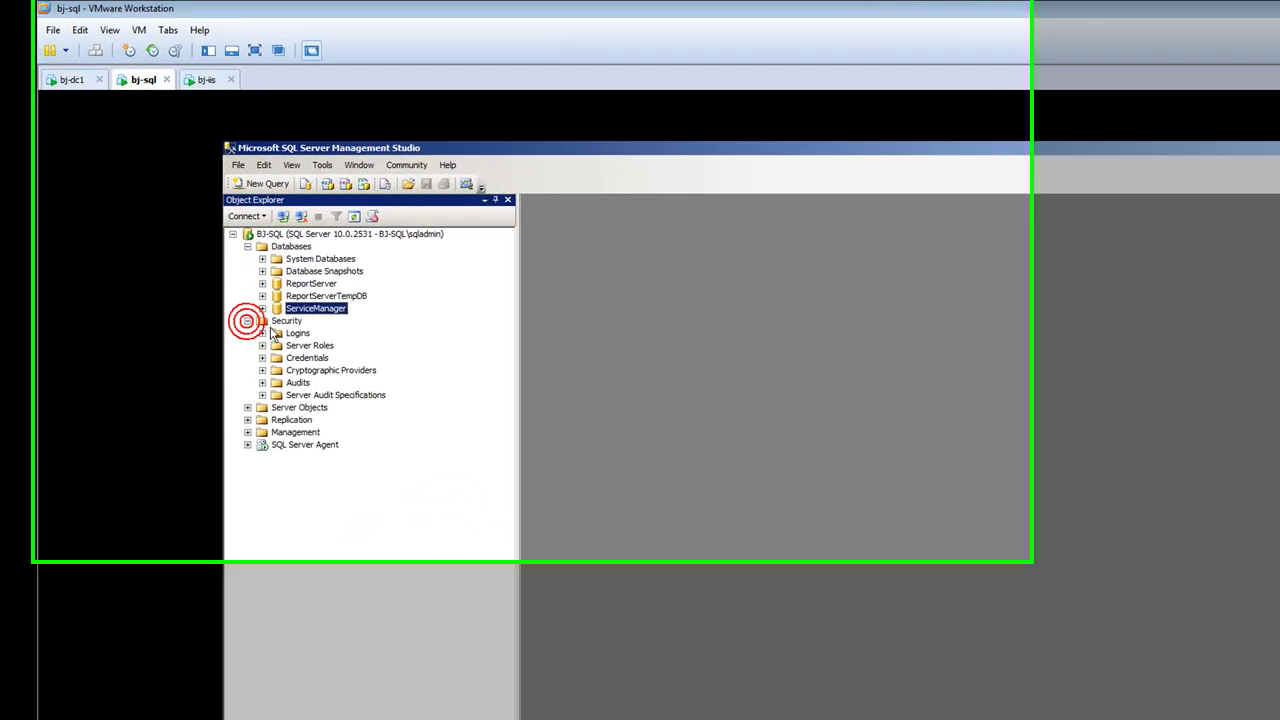
{"action": "left_click", "coordinate": [291, 430]}
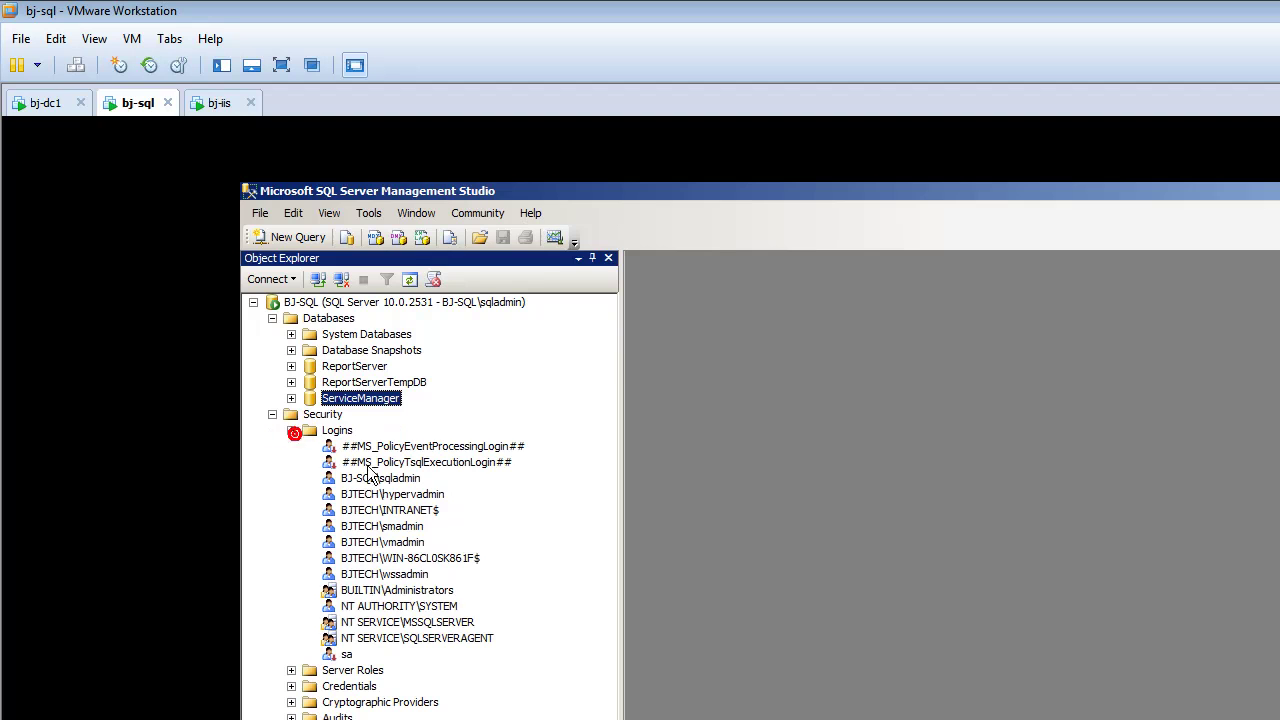
{"action": "left_click", "coordinate": [416, 575]}
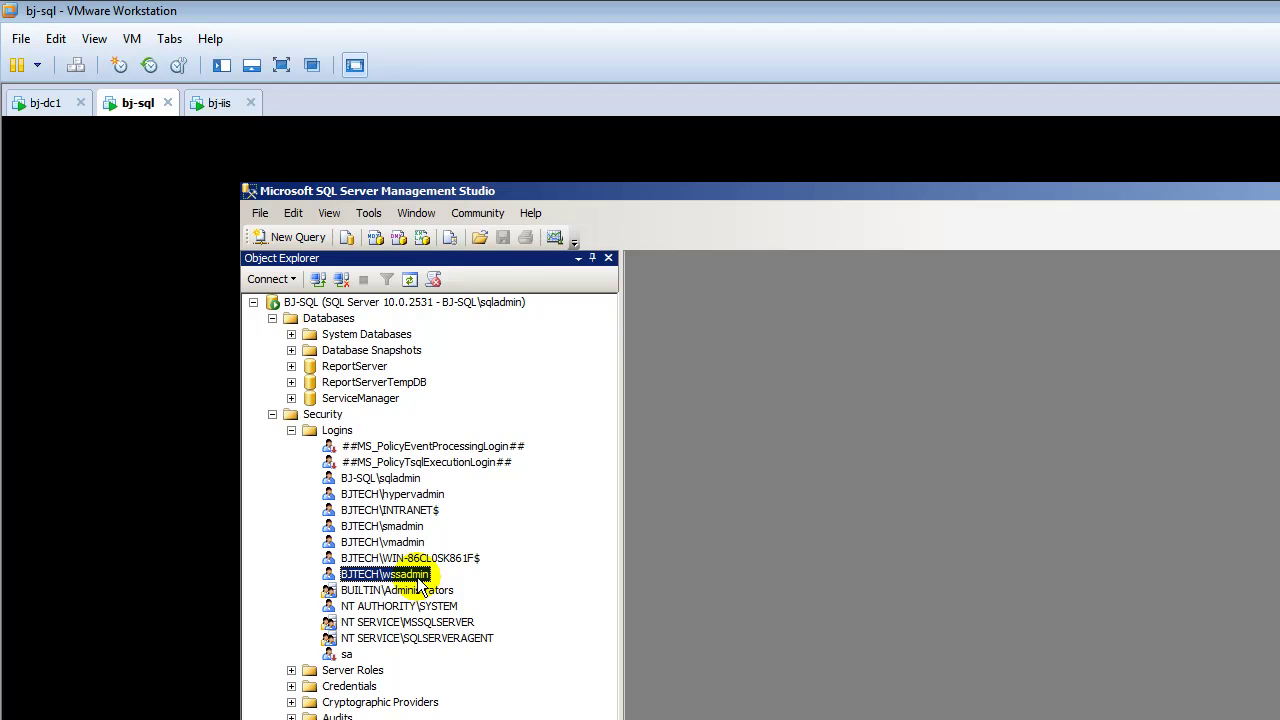
{"action": "left_click", "coordinate": [219, 103]}
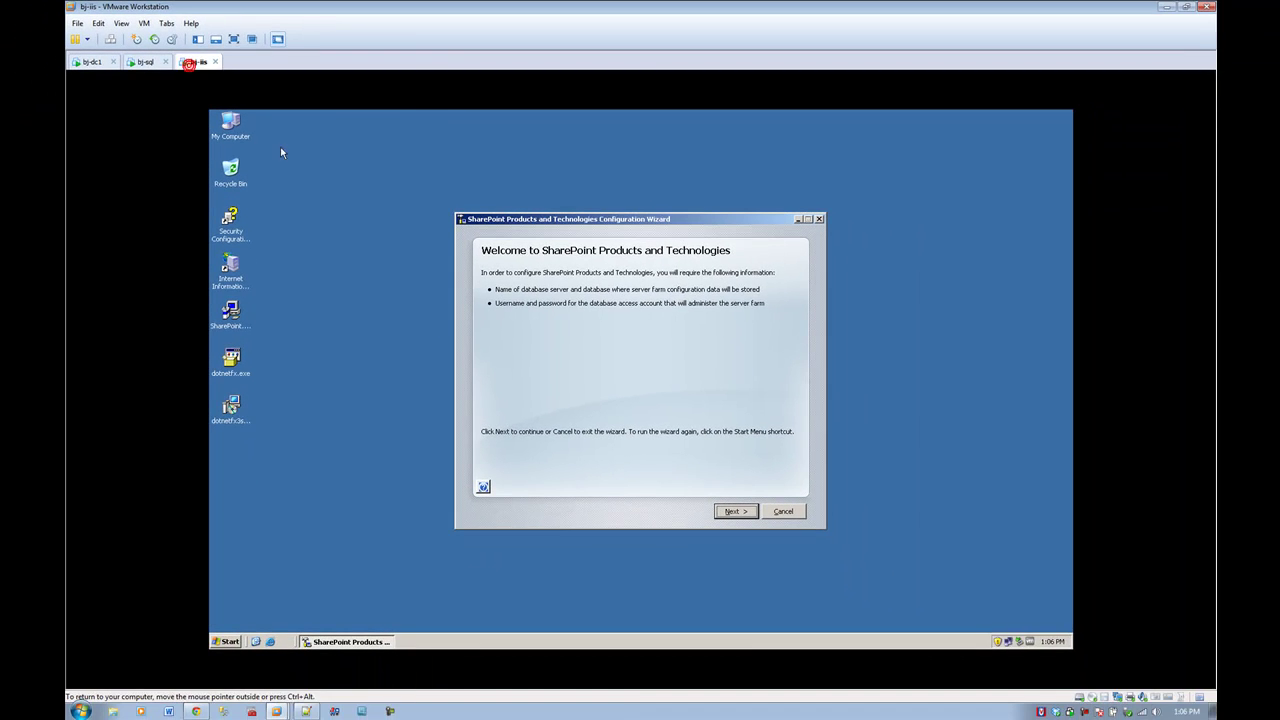
{"action": "left_click", "coordinate": [722, 512]}
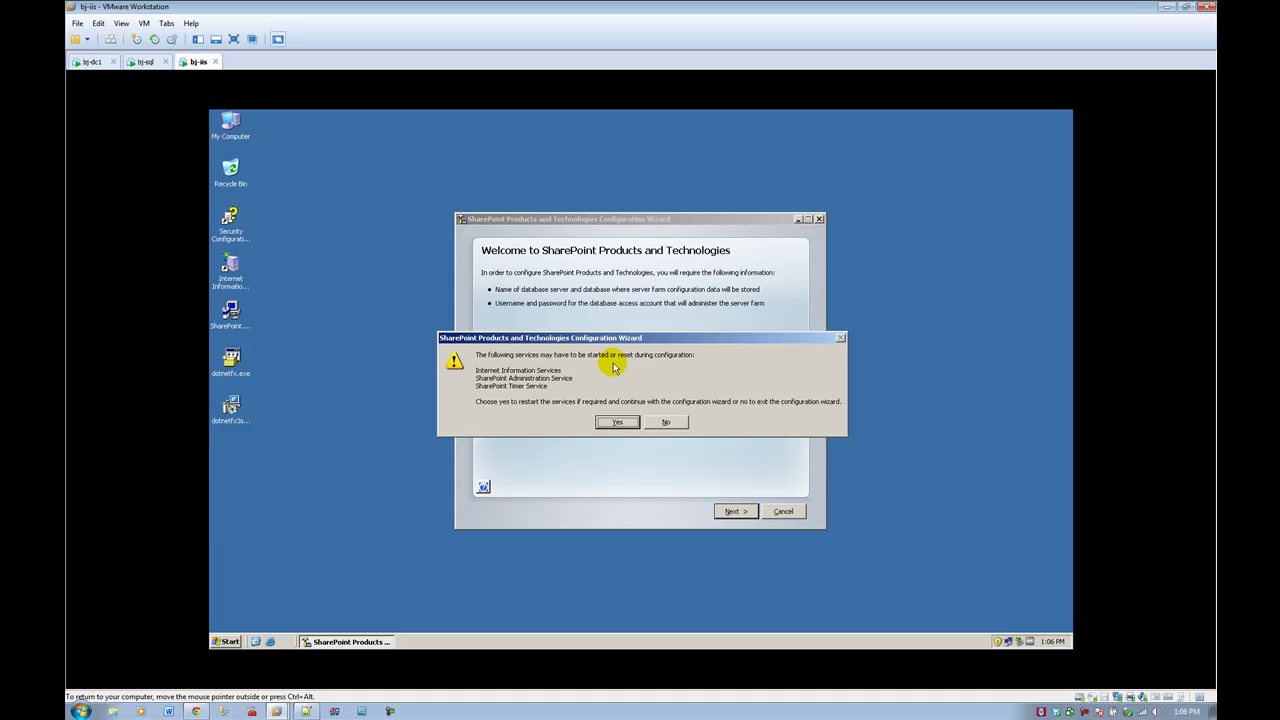
Step: Allow the service restarts, choose to create a new server farm, and continue to database settings
{"action": "left_click", "coordinate": [617, 421]}
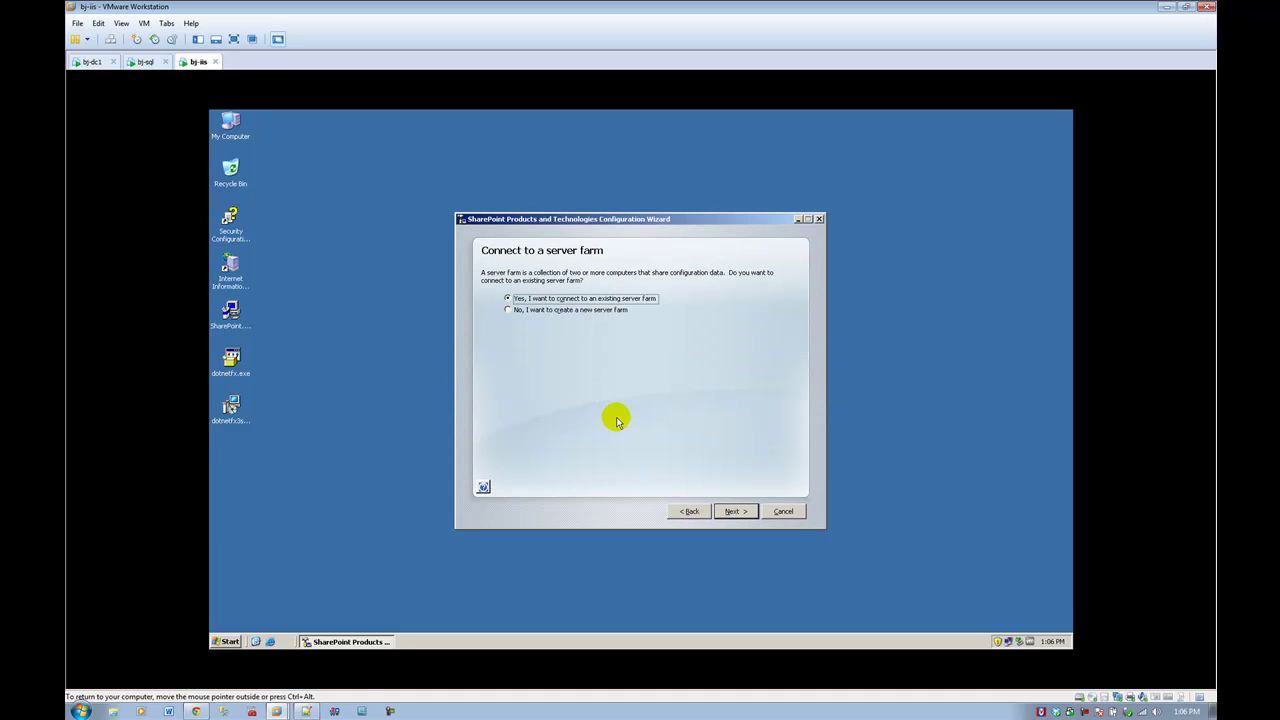
{"action": "left_click", "coordinate": [536, 312]}
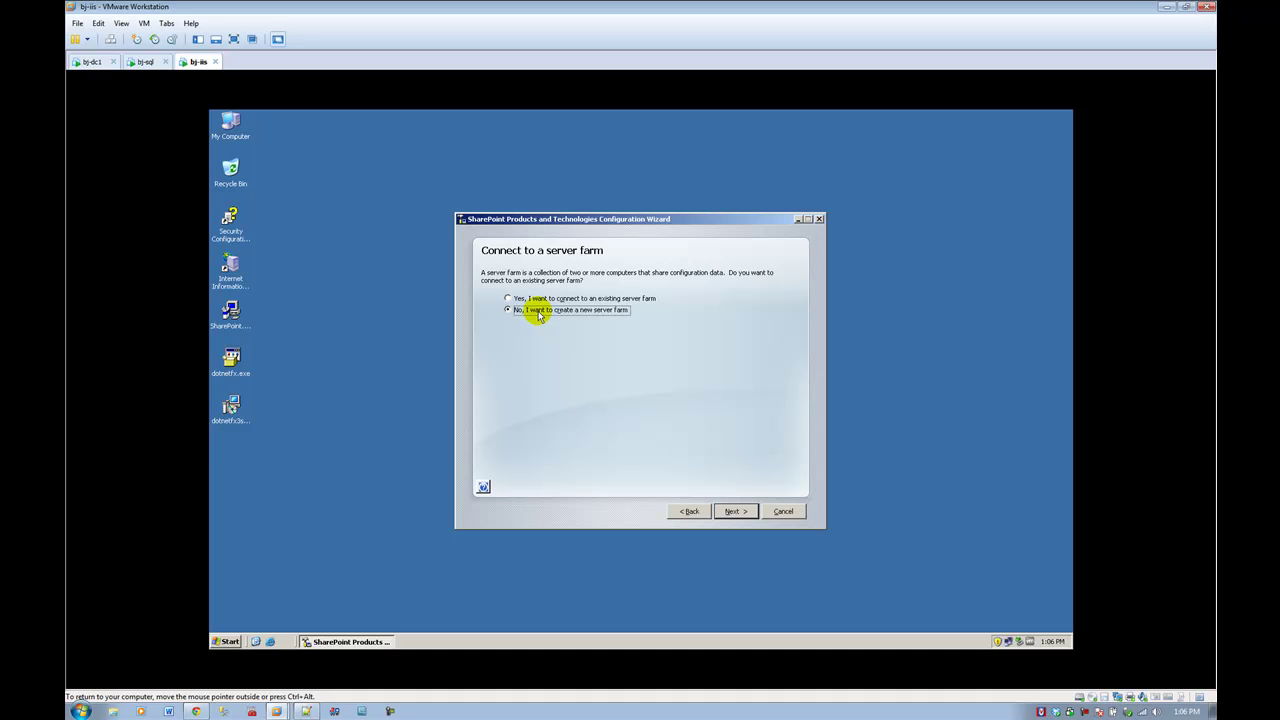
{"action": "left_click", "coordinate": [530, 299]}
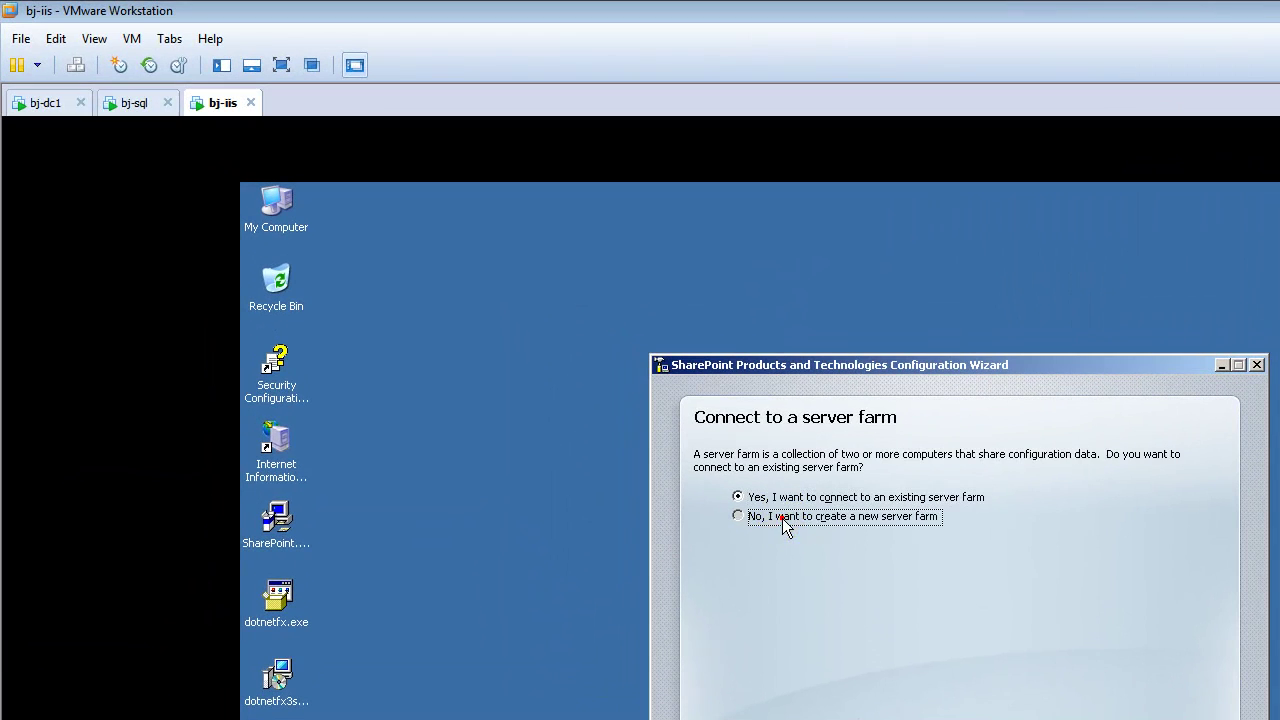
{"action": "left_click", "coordinate": [674, 430]}
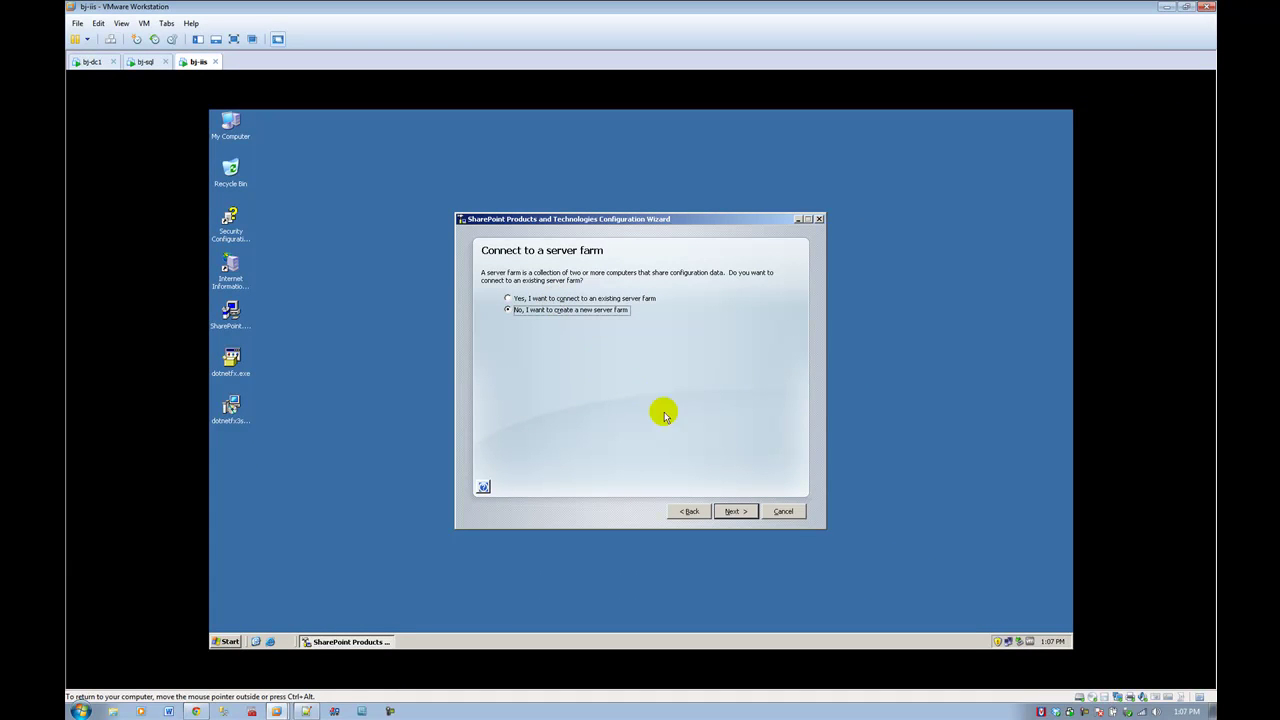
{"action": "left_click", "coordinate": [731, 512]}
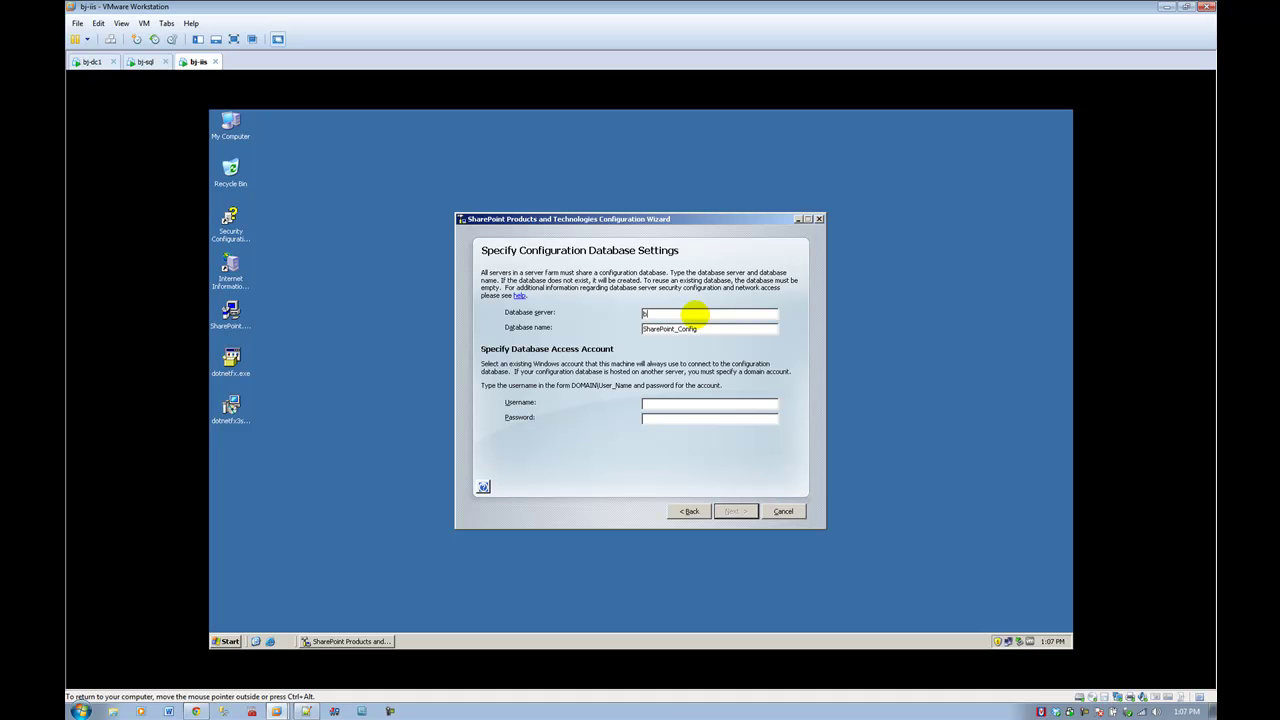
Step: Enter the database access account's user name and password, then move past the database settings
{"action": "key", "text": "Tab"}
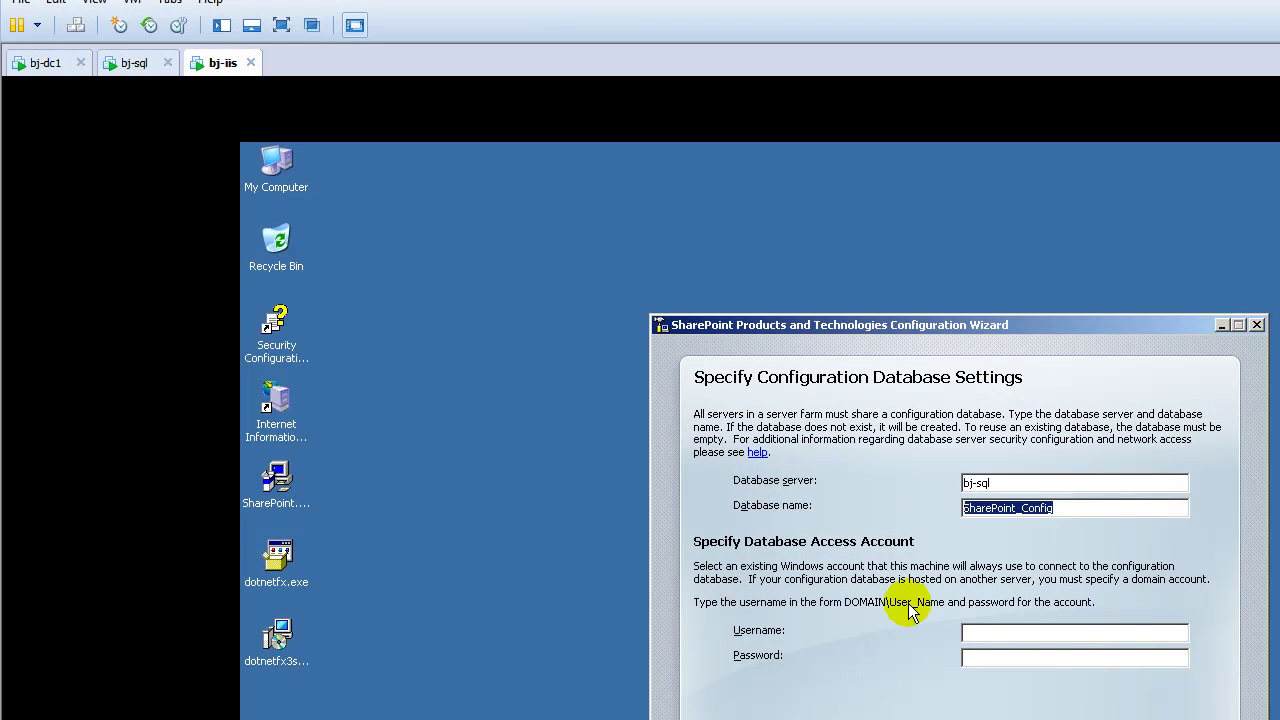
{"action": "left_click", "coordinate": [1015, 631]}
{"action": "type", "text": "bjtech\\ws"}
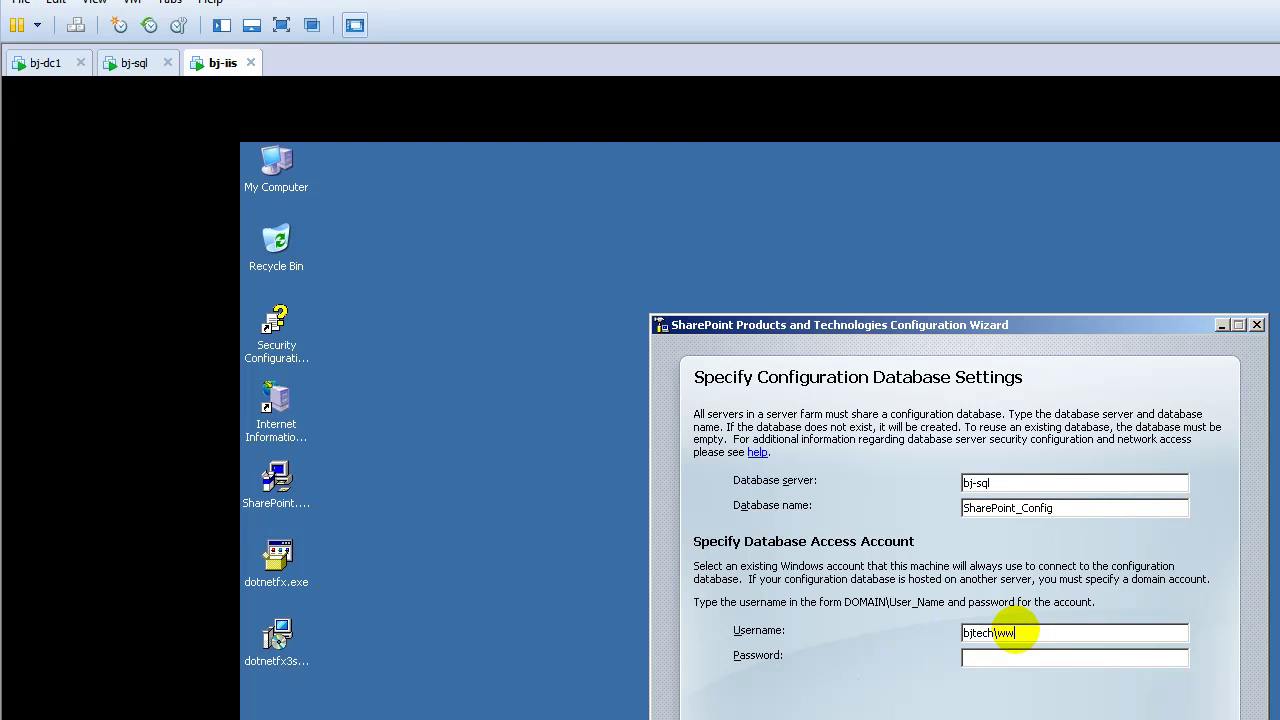
{"action": "type", "text": "sadminpassword"}
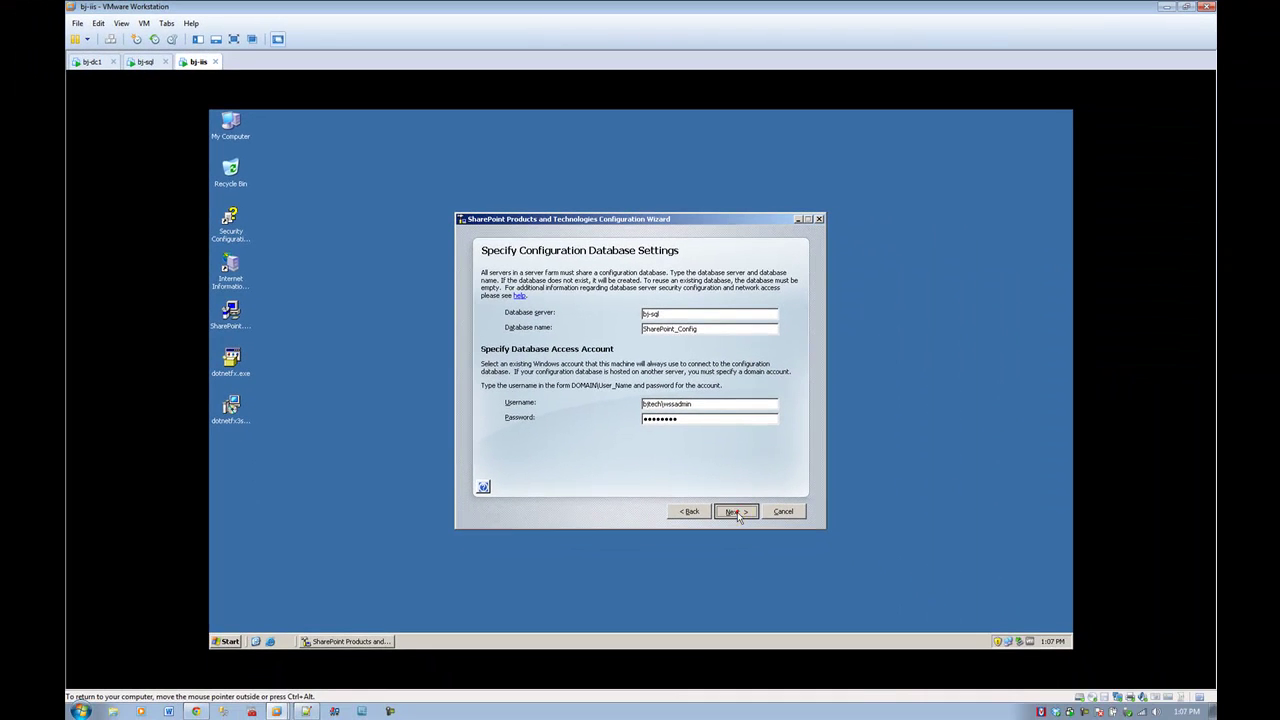
{"action": "left_click", "coordinate": [735, 511]}
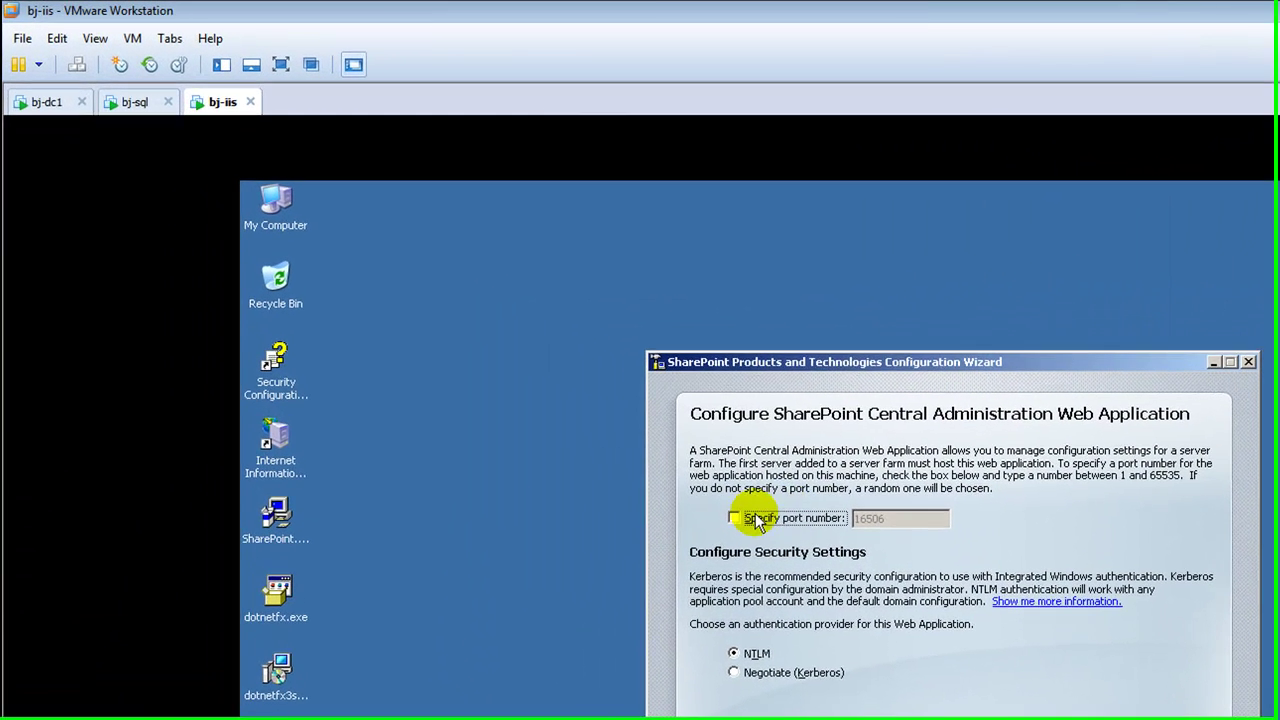
Step: Change the Central Administration port from 16506 to 8080, keep NTLM, and go to the summary
{"action": "left_click", "coordinate": [508, 313]}
{"action": "left_click", "coordinate": [920, 523]}
{"action": "double_click", "coordinate": [920, 523]}
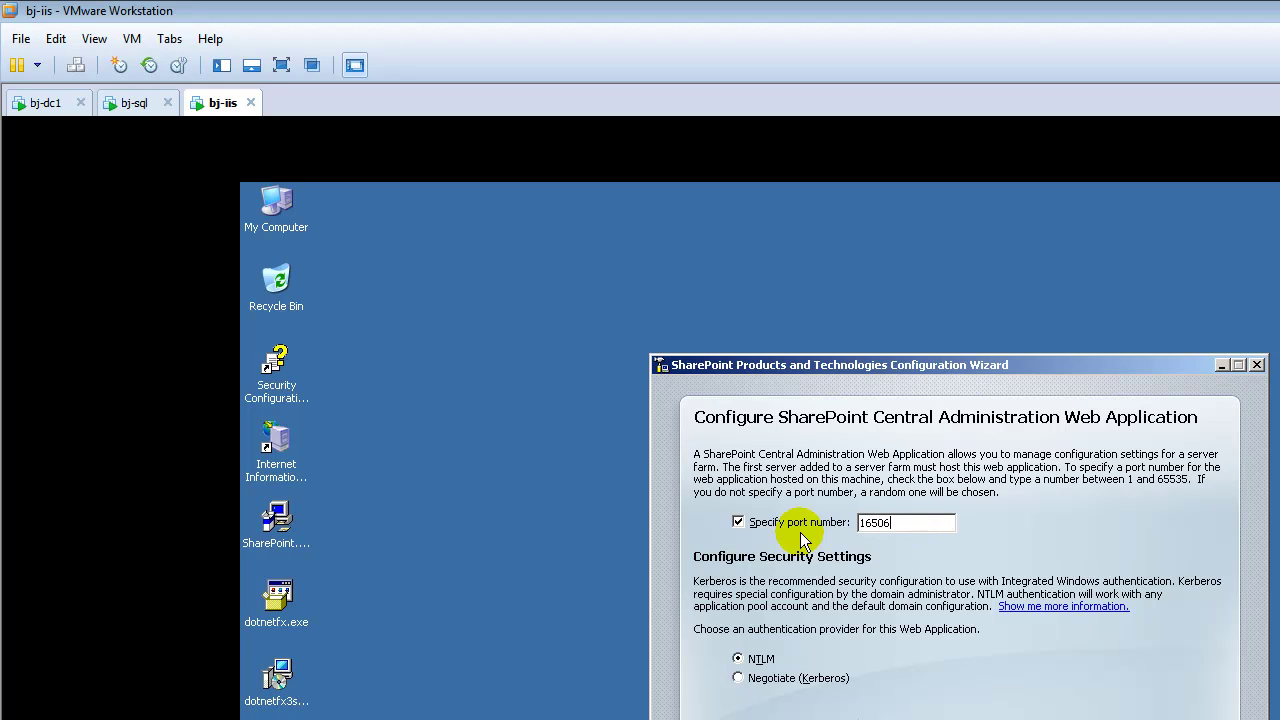
{"action": "key", "text": "BackSpace"}
{"action": "key", "text": "BackSpace"}
{"action": "key", "text": "BackSpace"}
{"action": "key", "text": "BackSpace"}
{"action": "type", "text": "8080"}
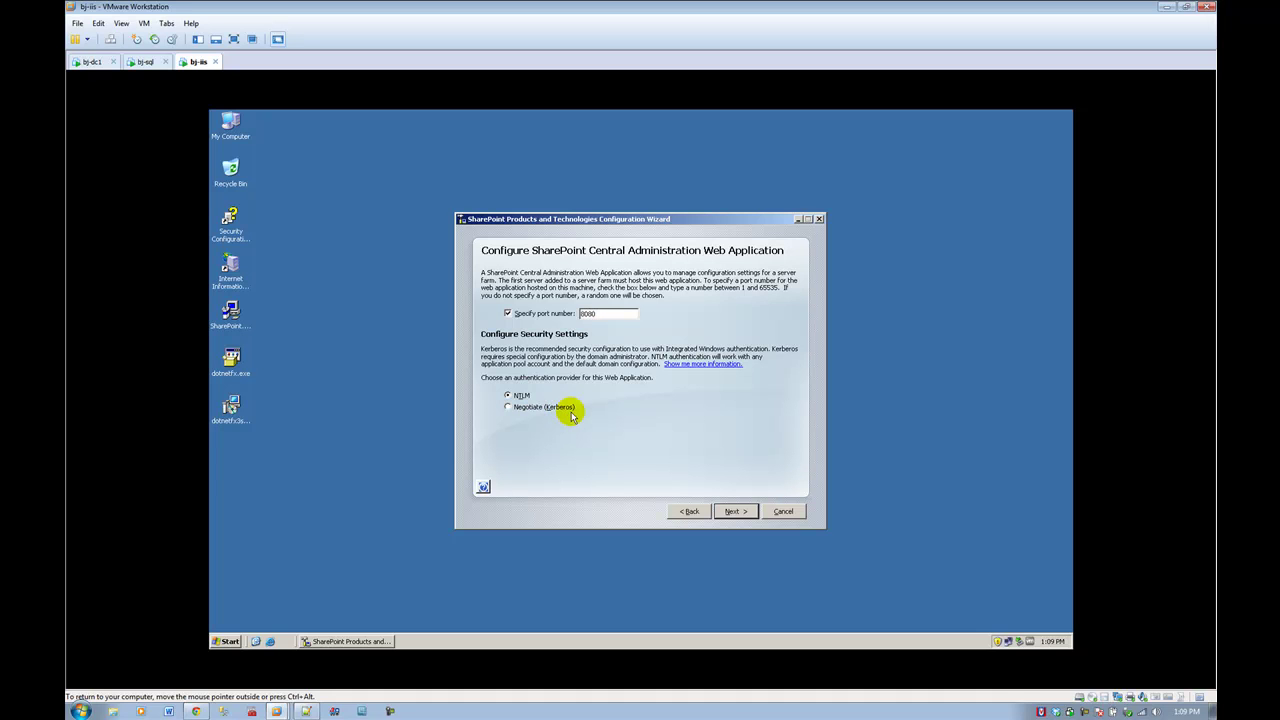
{"action": "left_click", "coordinate": [731, 511]}
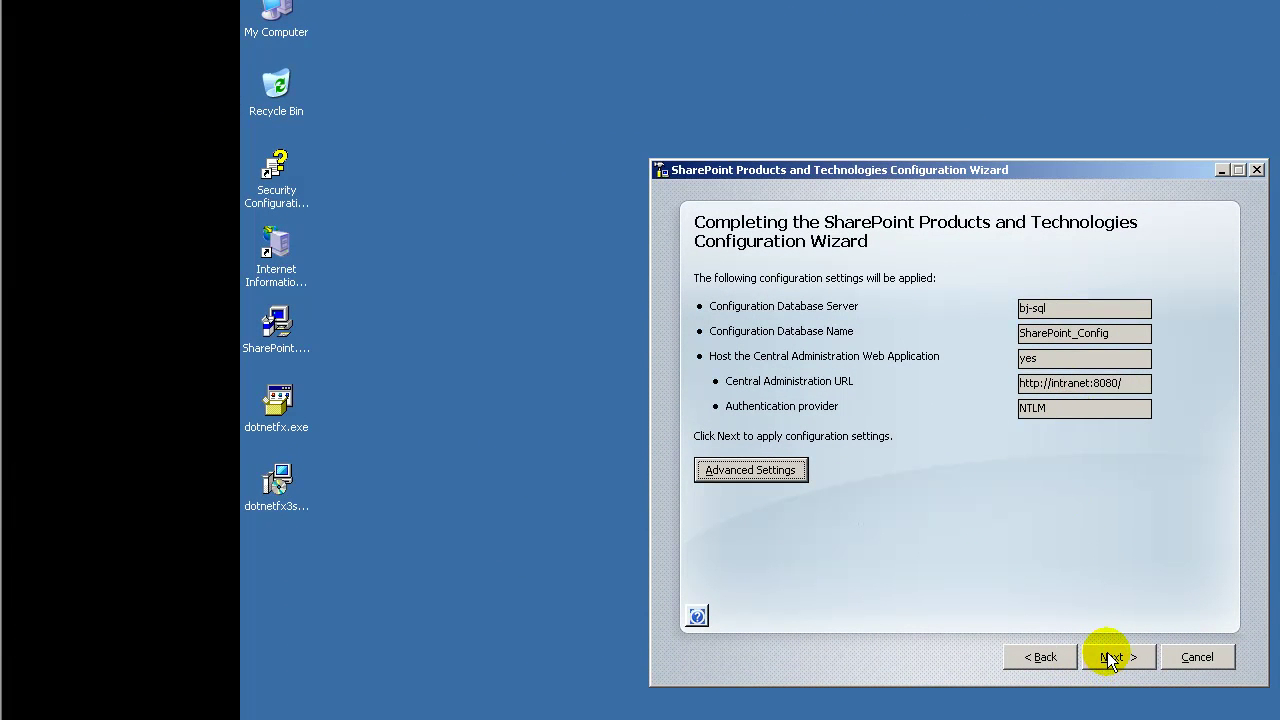
{"action": "double_click", "coordinate": [1135, 384]}
{"action": "key", "text": "ctrl+c"}
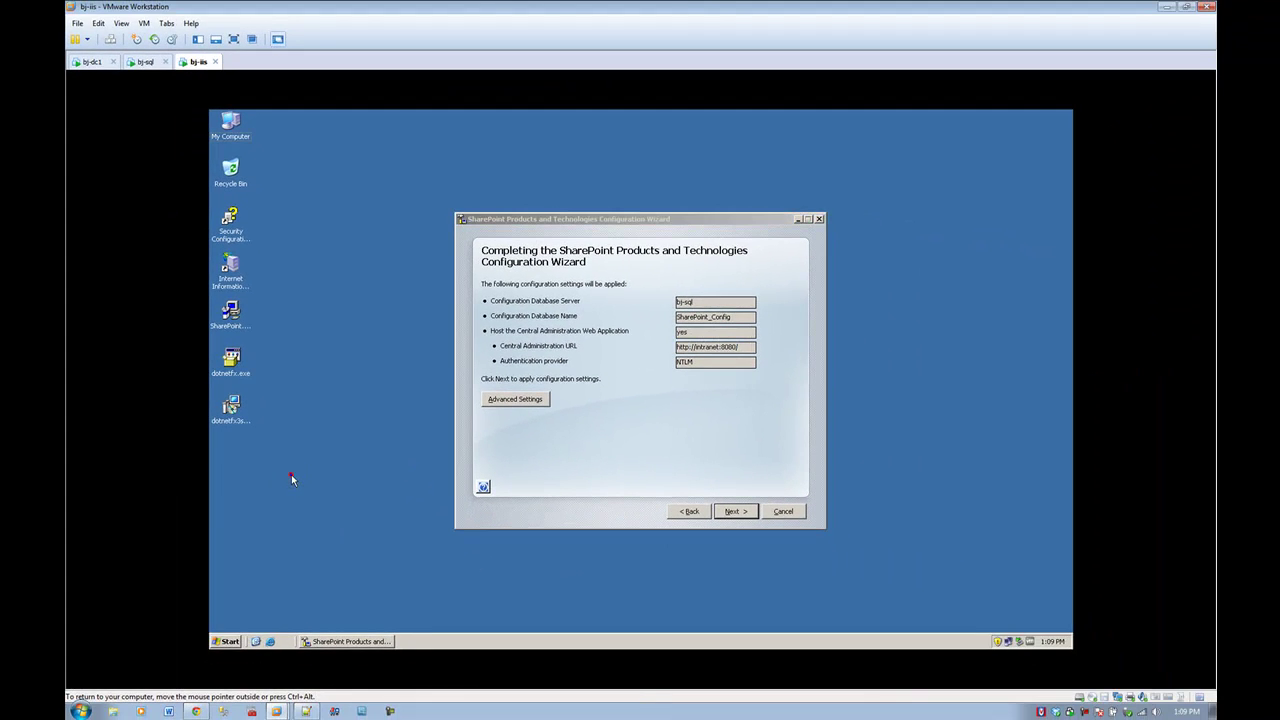
{"action": "right_click", "coordinate": [376, 603]}
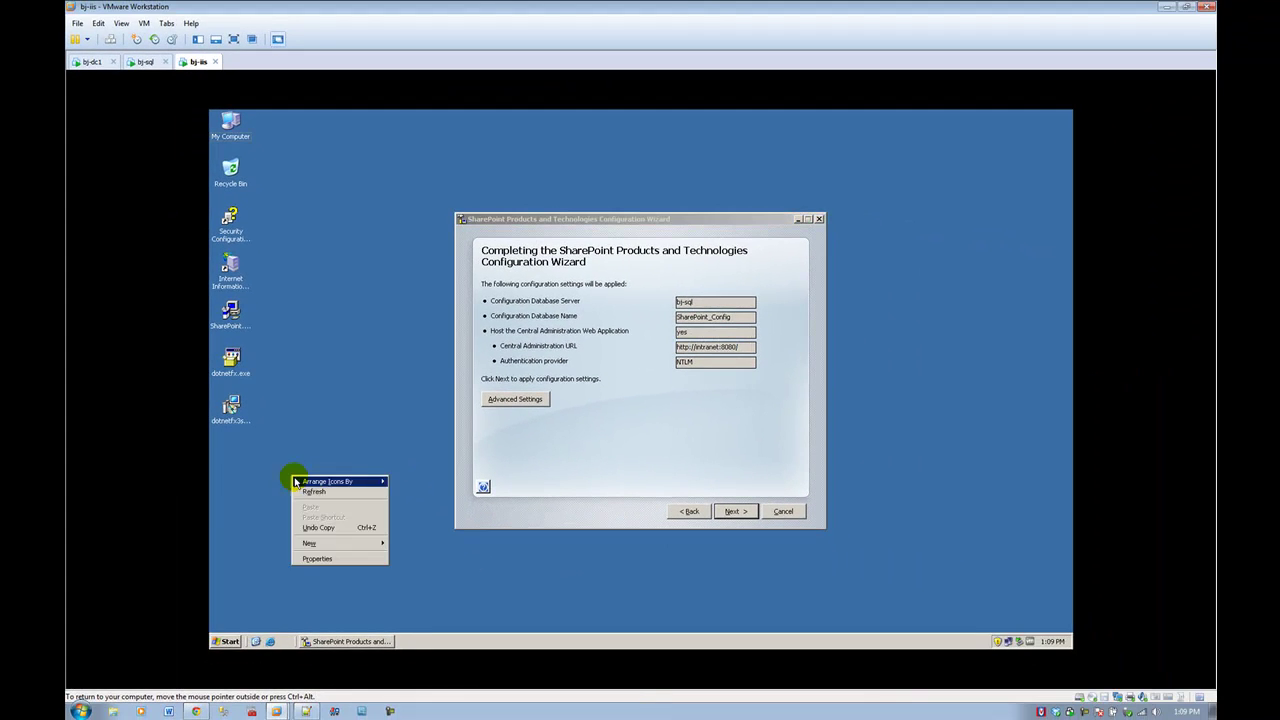
{"action": "mouse_move", "coordinate": [329, 548]}
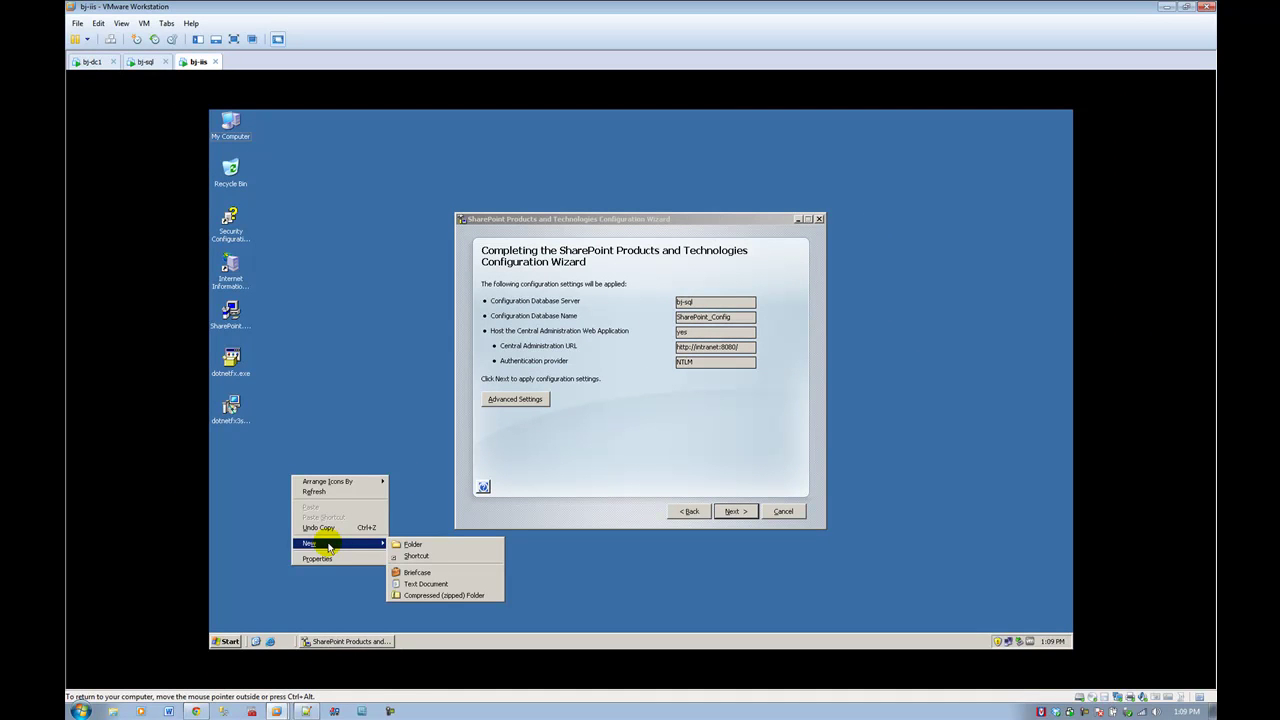
{"action": "left_click", "coordinate": [416, 556]}
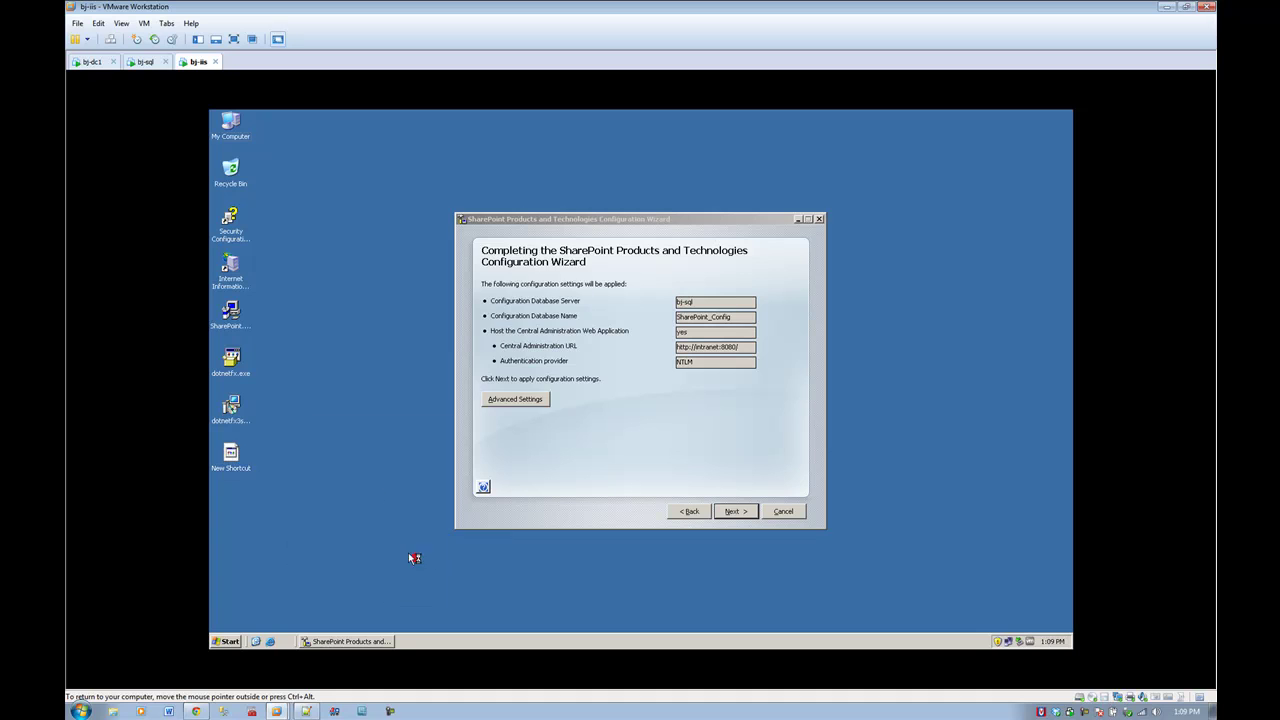
{"action": "key", "text": "ctrl+v"}
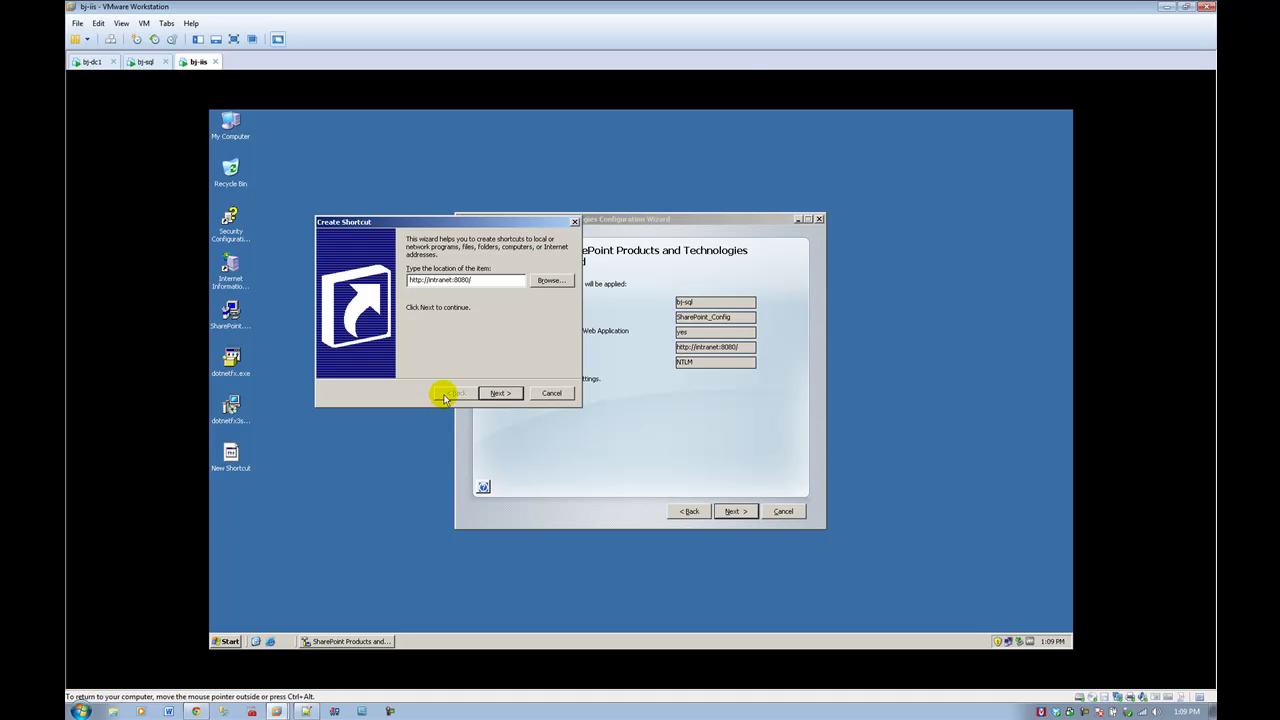
{"action": "left_click", "coordinate": [500, 393]}
{"action": "type", "text": "Int"}
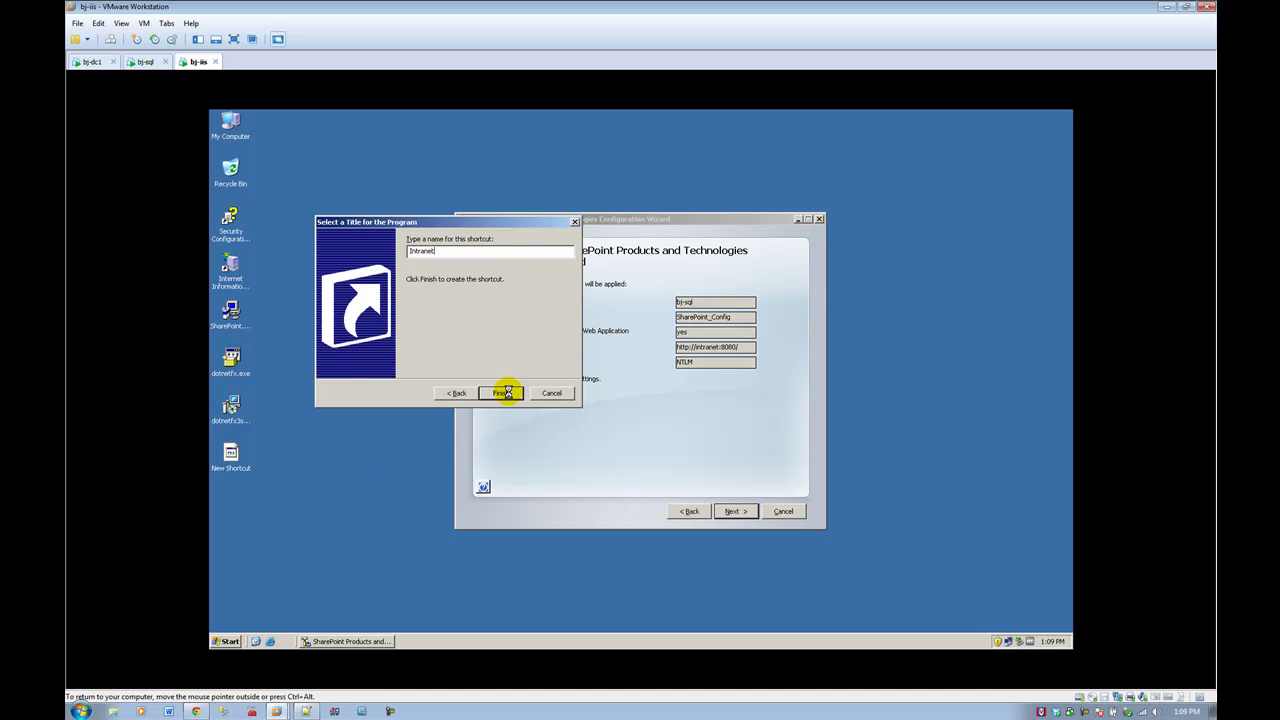
Step: Apply the configuration from the Completing page and wait for Configuration Successful
{"action": "left_click", "coordinate": [732, 511]}
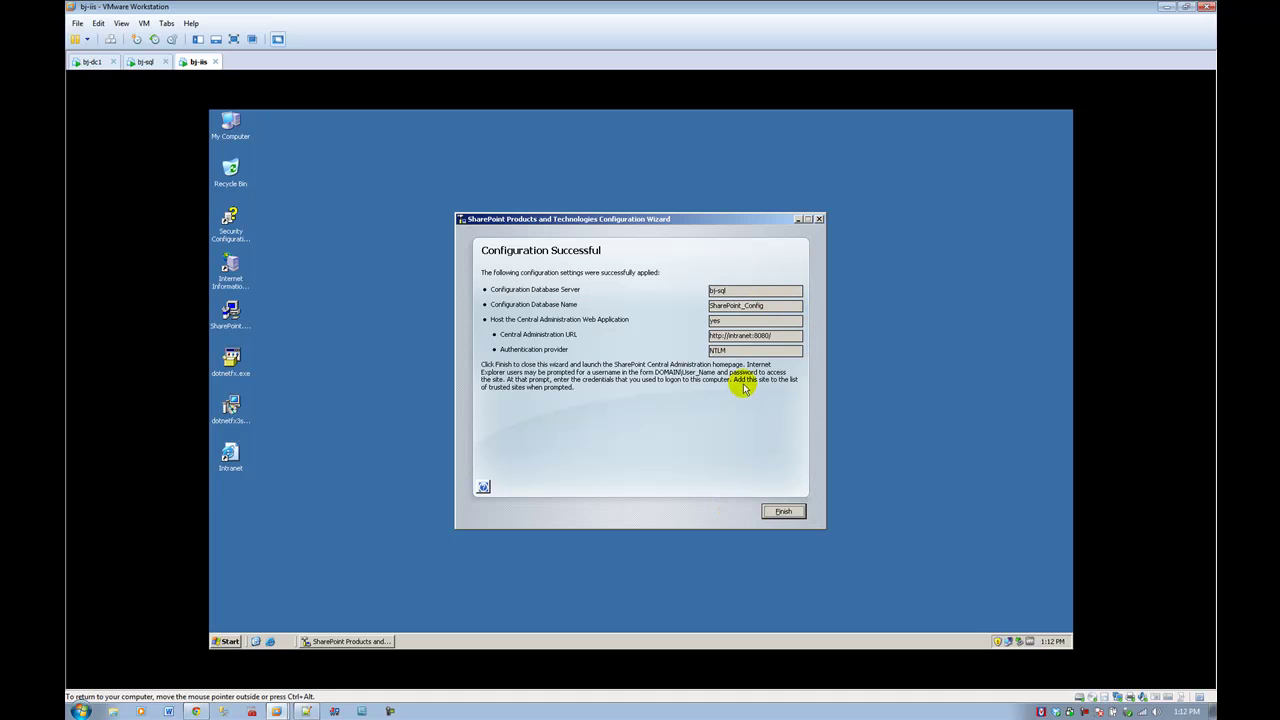
Step: Finish the wizard, sign in to intranet:8080 with the farm admin credentials, and maximize Internet Explorer
{"action": "left_click", "coordinate": [776, 512]}
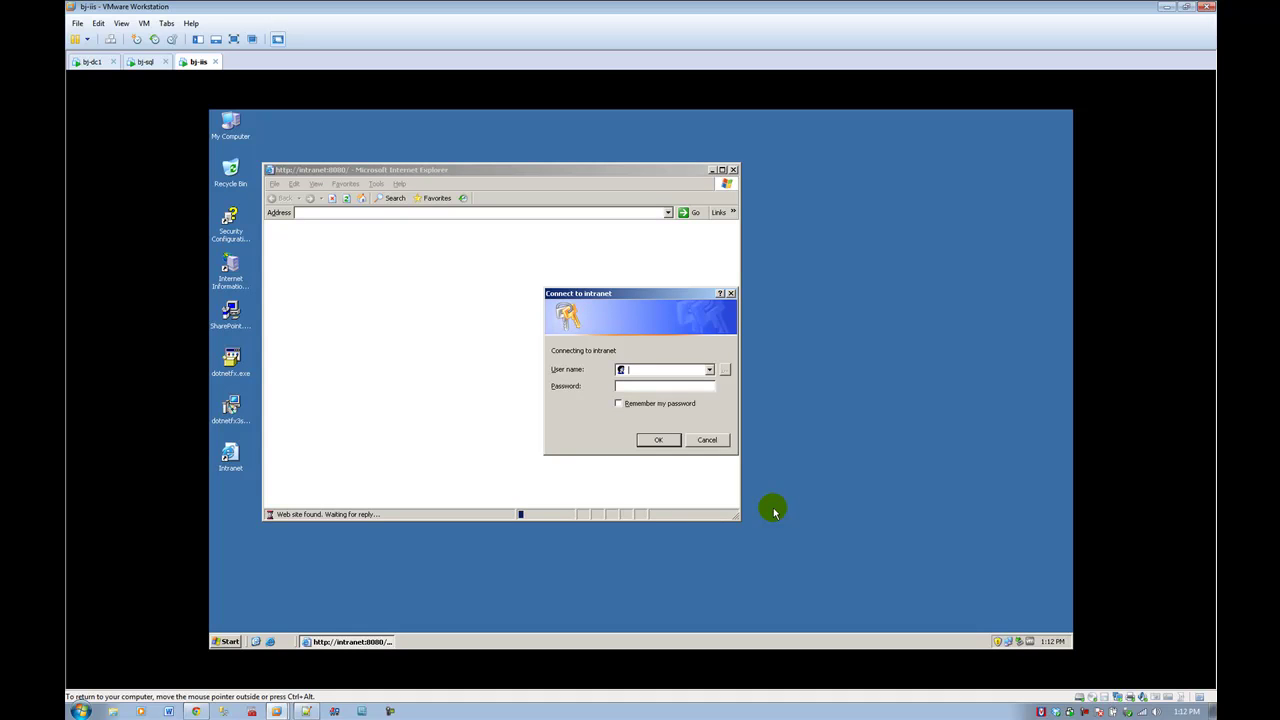
{"action": "type", "text": "tech\\wssadmin"}
{"action": "key", "text": "Tab"}
{"action": "type", "text": "P@ssw0rd"}
{"action": "key", "text": "Return"}
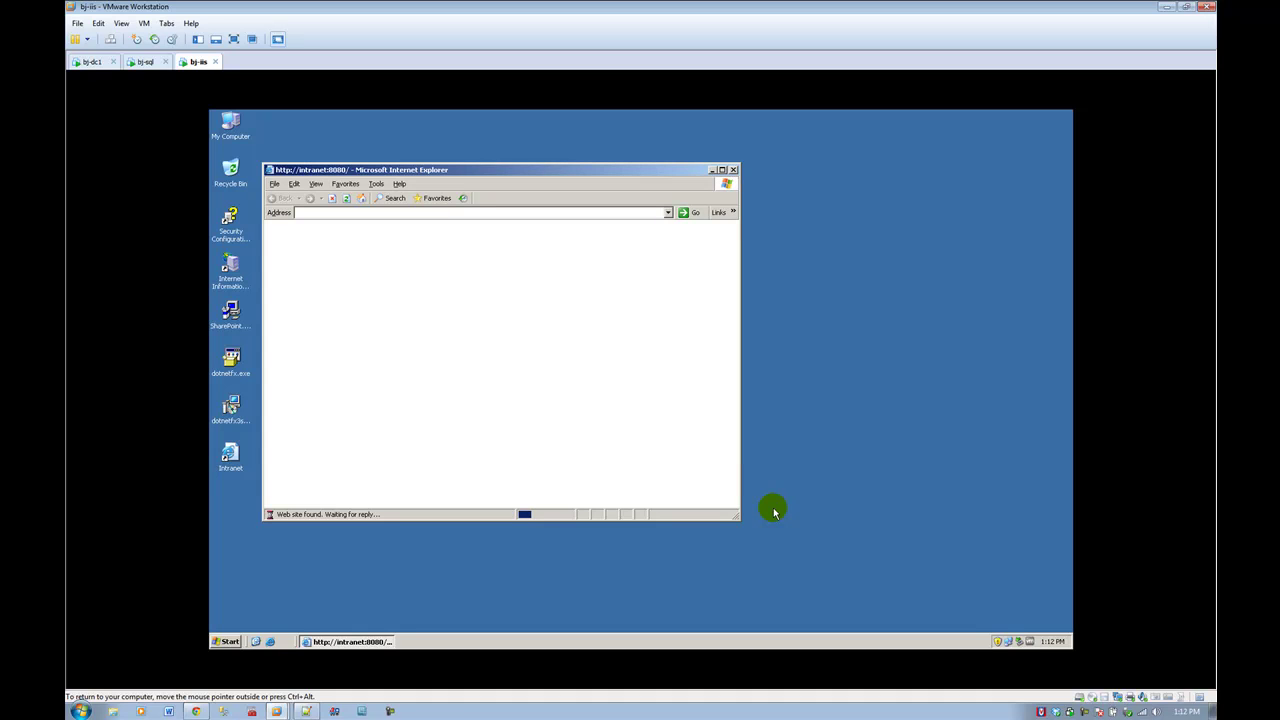
{"action": "left_click", "coordinate": [722, 169]}
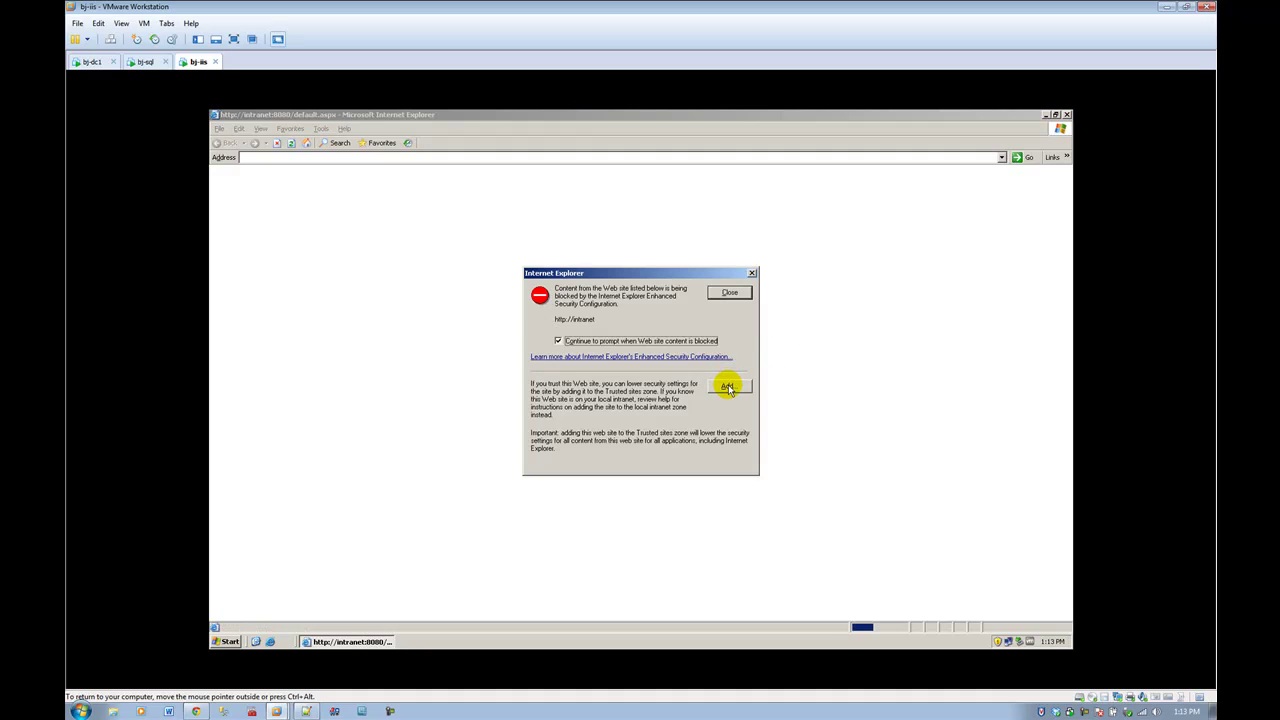
{"action": "left_click", "coordinate": [727, 388]}
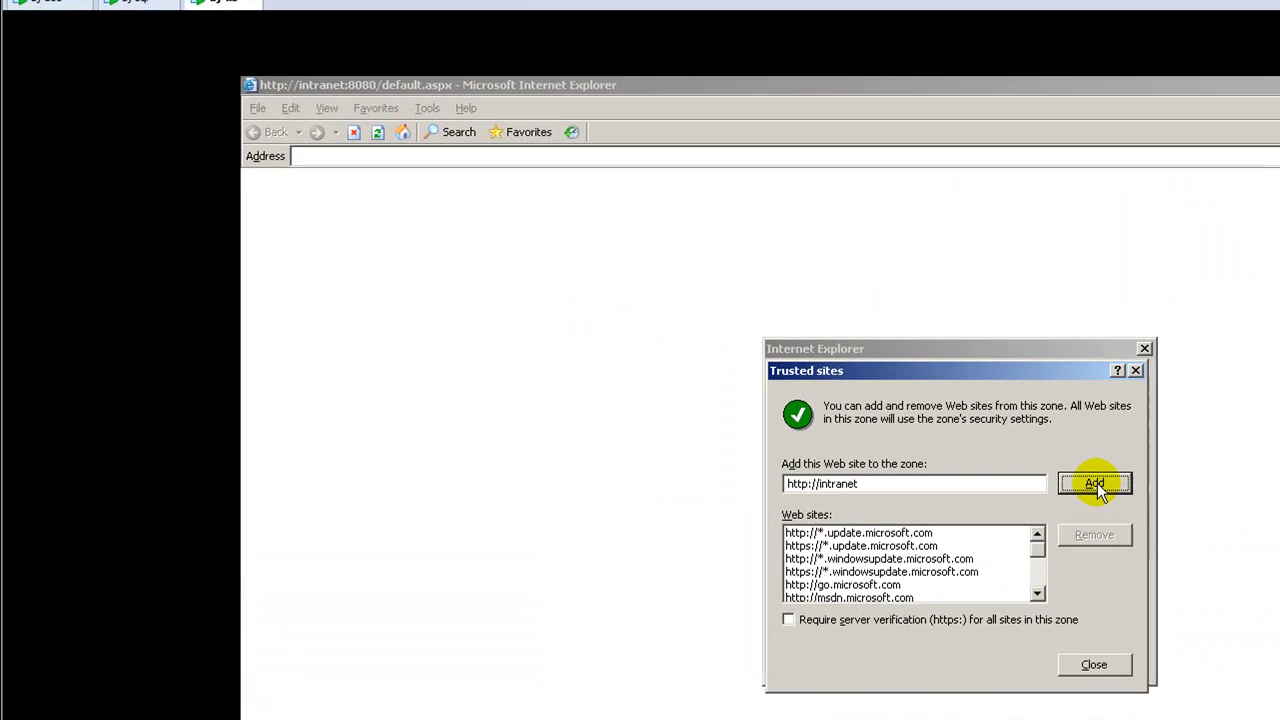
{"action": "left_click", "coordinate": [1095, 484]}
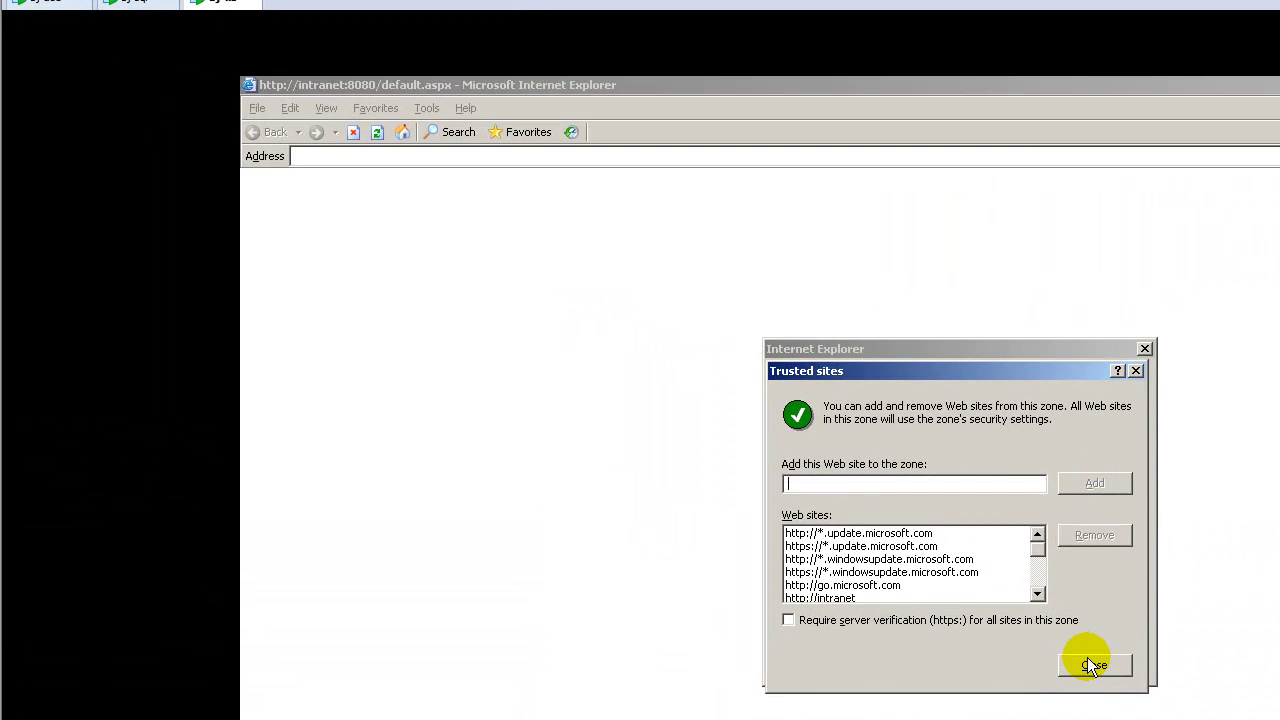
{"action": "left_click", "coordinate": [1087, 660]}
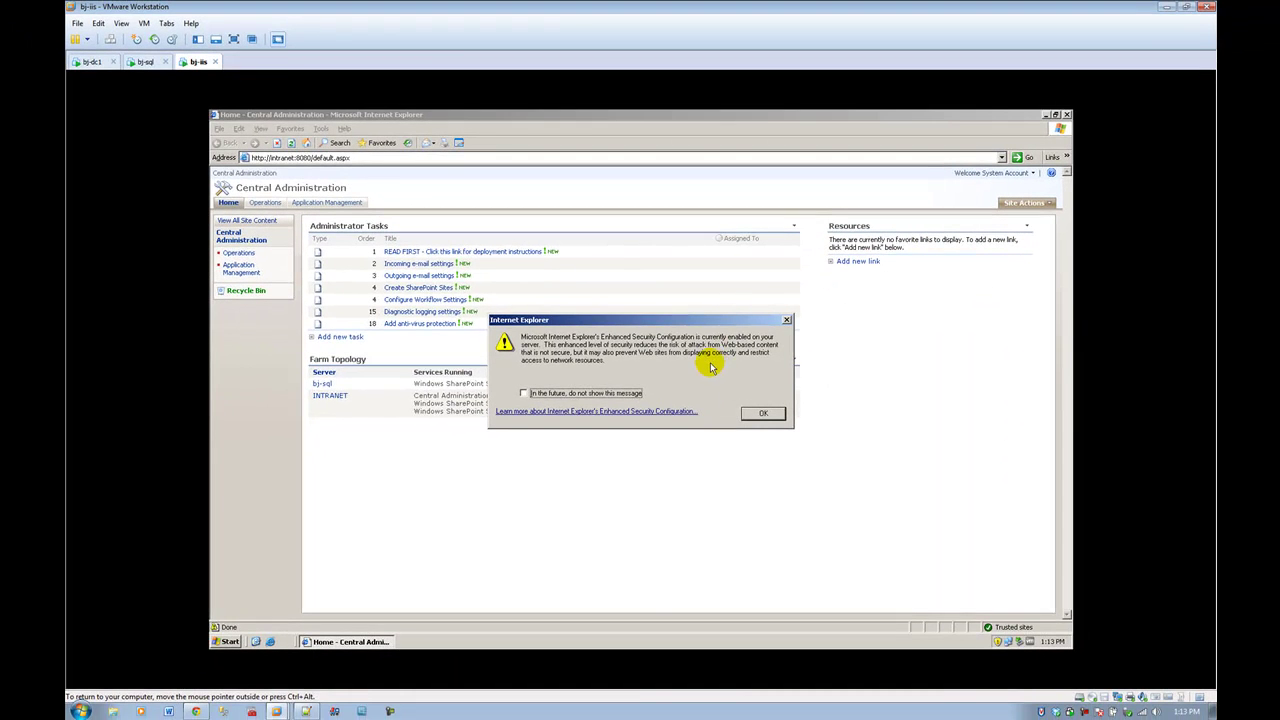
{"action": "left_click", "coordinate": [616, 393]}
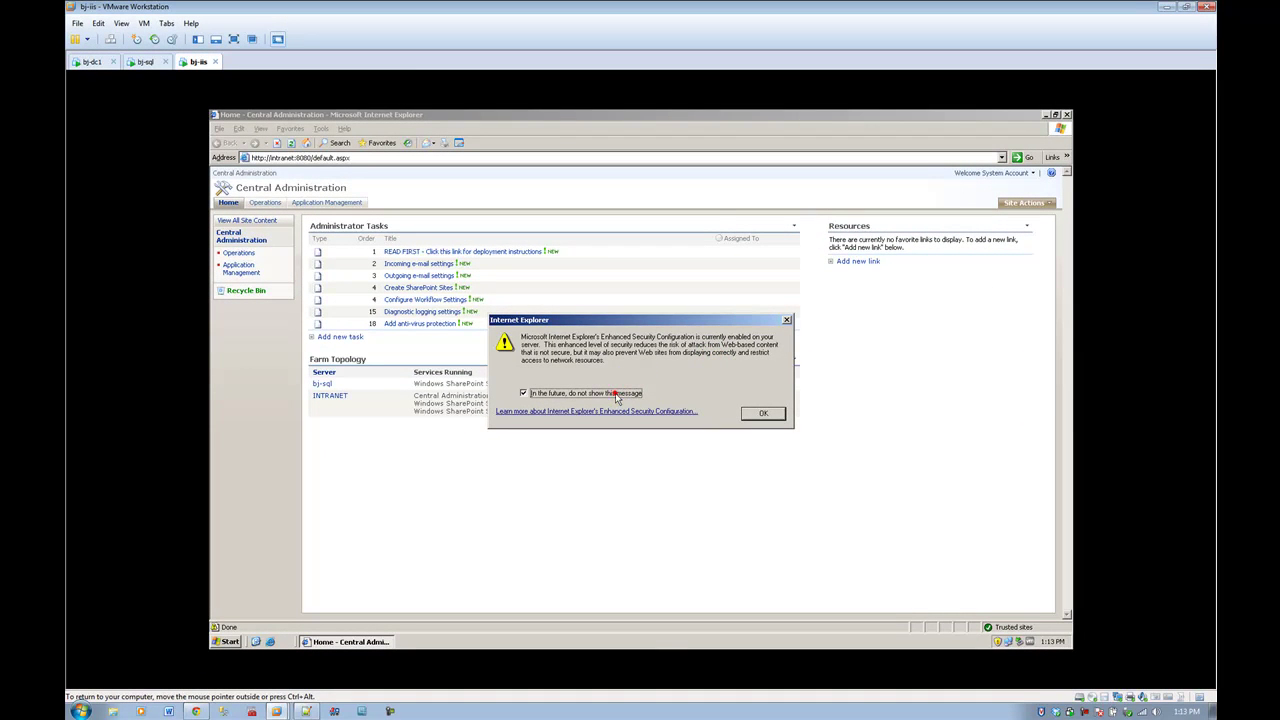
Step: Dismiss the Enhanced Security Configuration warning and switch to the SharePoint Services 3.0 download page in Chrome
{"action": "left_click", "coordinate": [764, 414]}
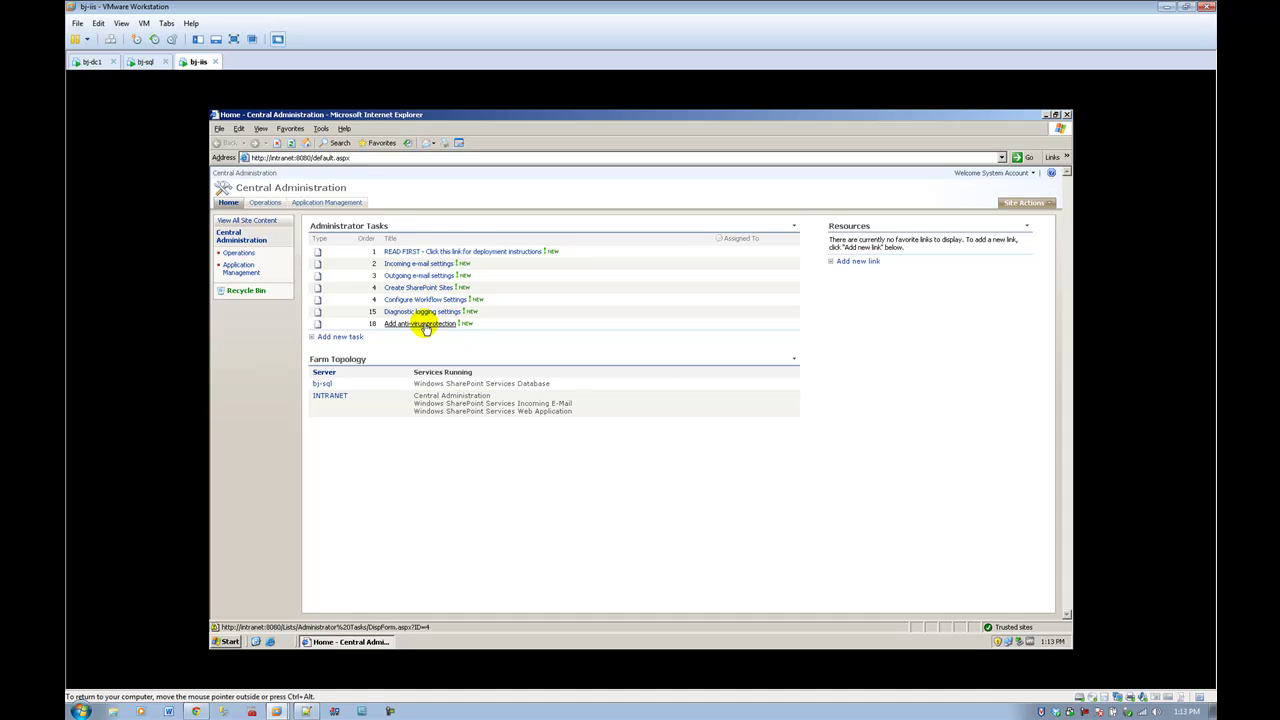
{"action": "left_click", "coordinate": [203, 712]}
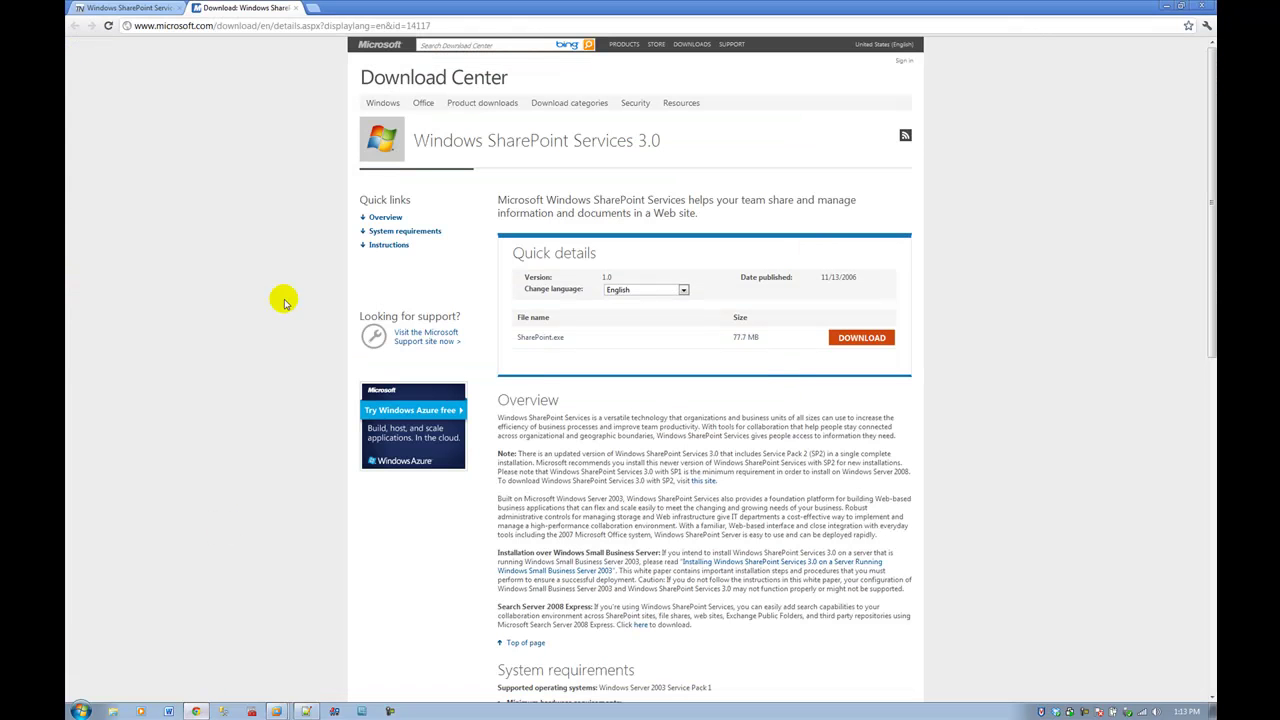